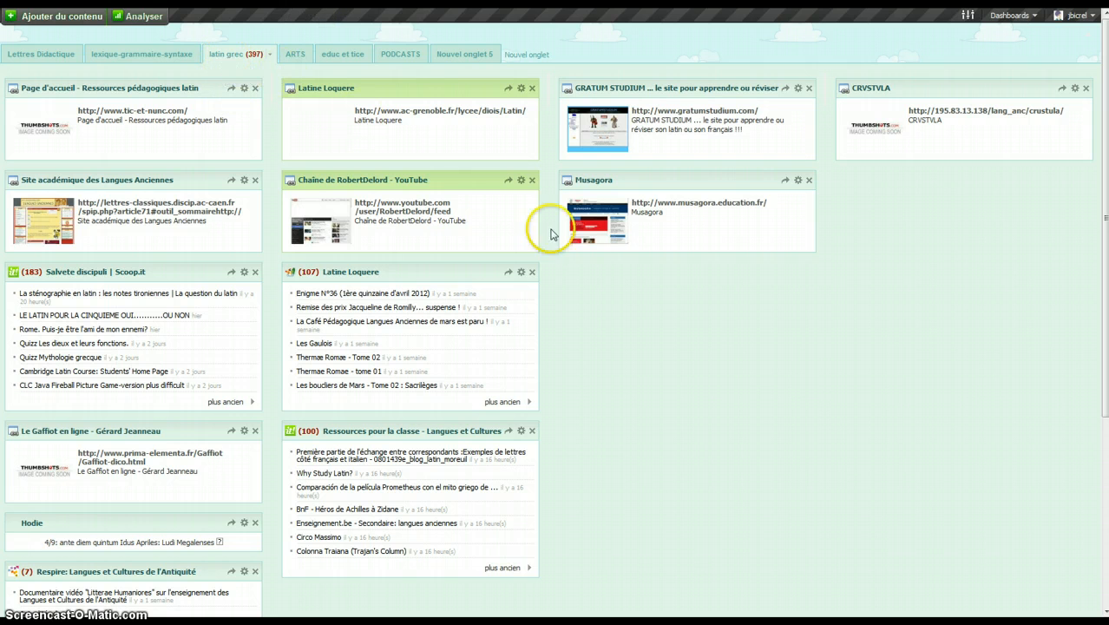
Step: Add the Editeur HTML widget from the essential widgets to the latin grec page
left_click(658, 321)
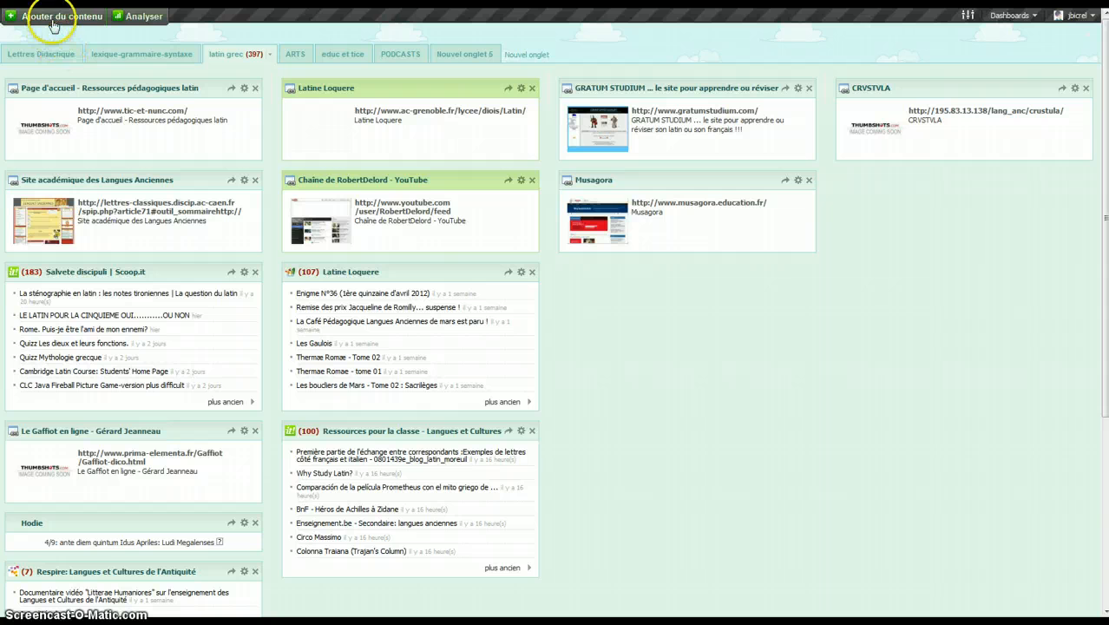
left_click(51, 19)
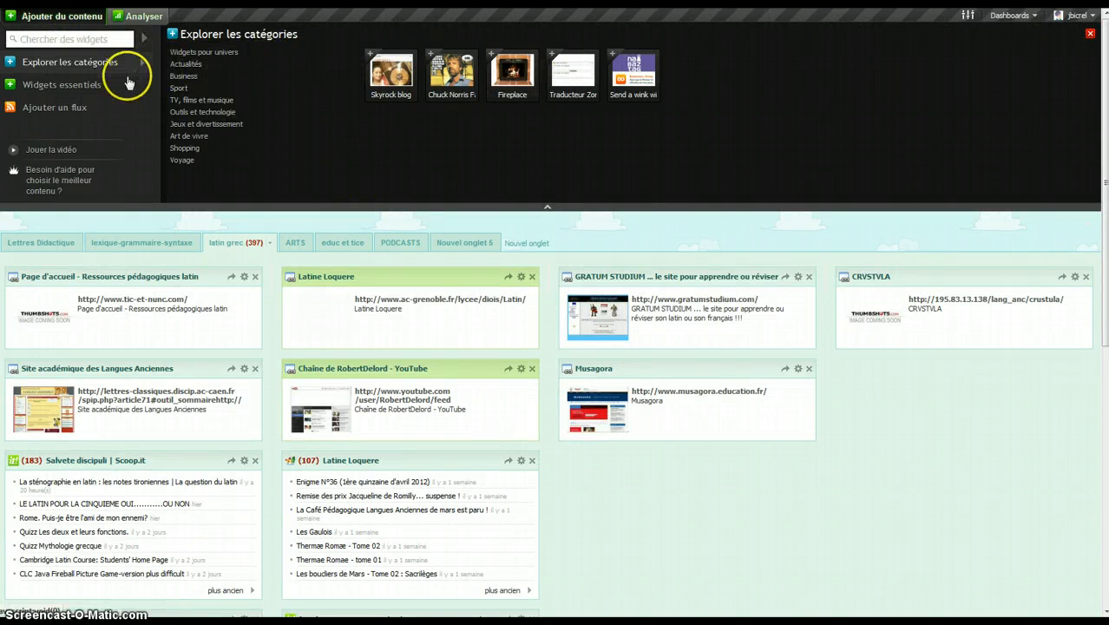
left_click(87, 87)
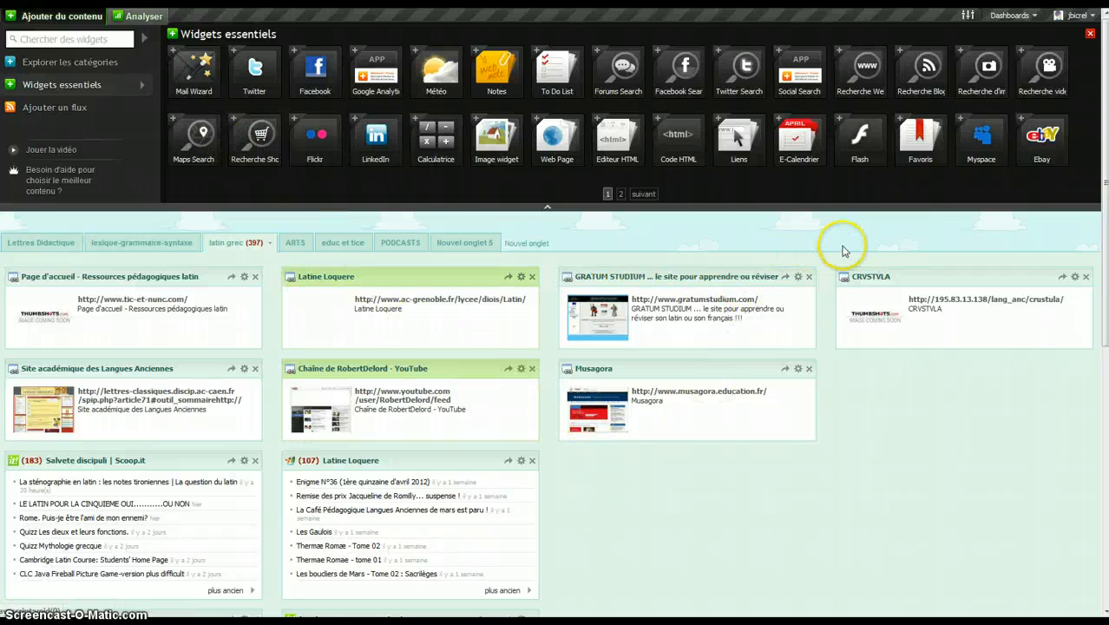
mouse_move(785, 161)
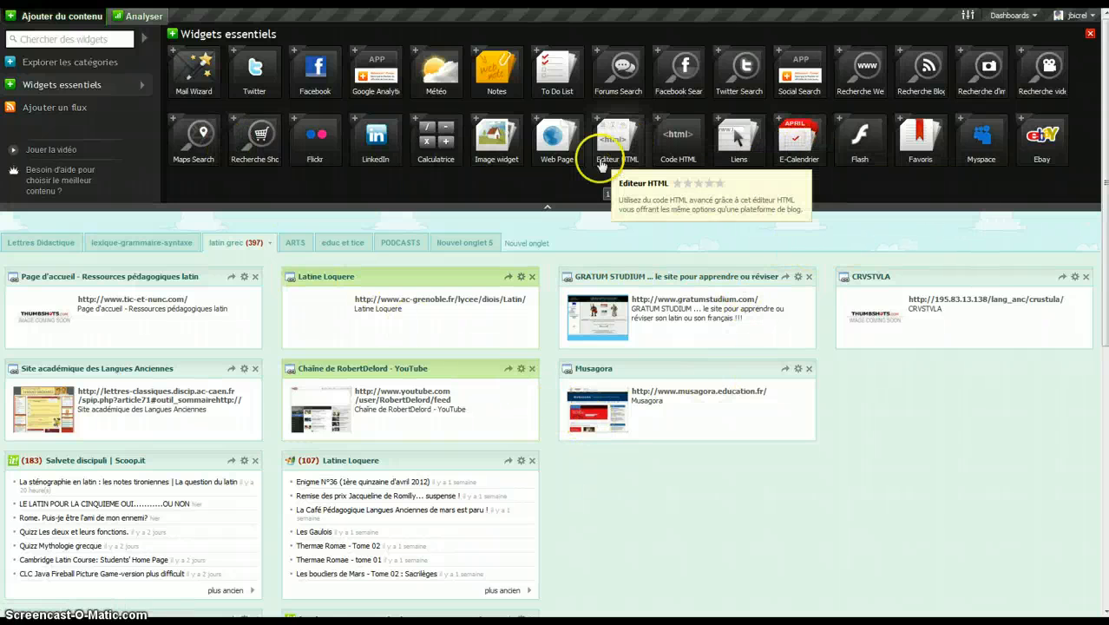
mouse_move(644, 152)
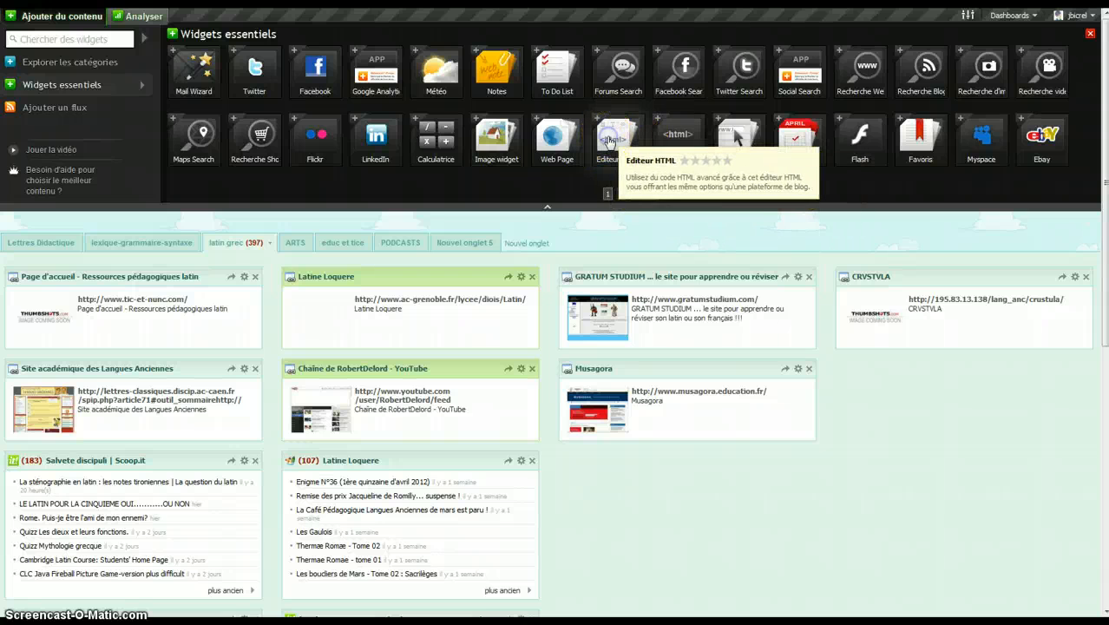
left_click(609, 139)
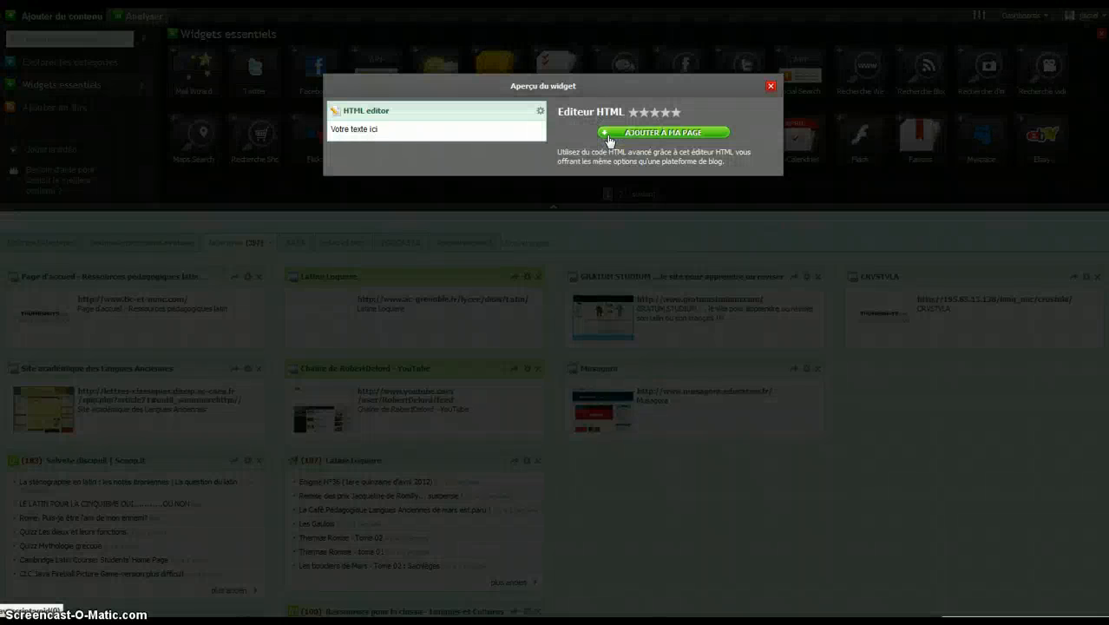
left_click(617, 137)
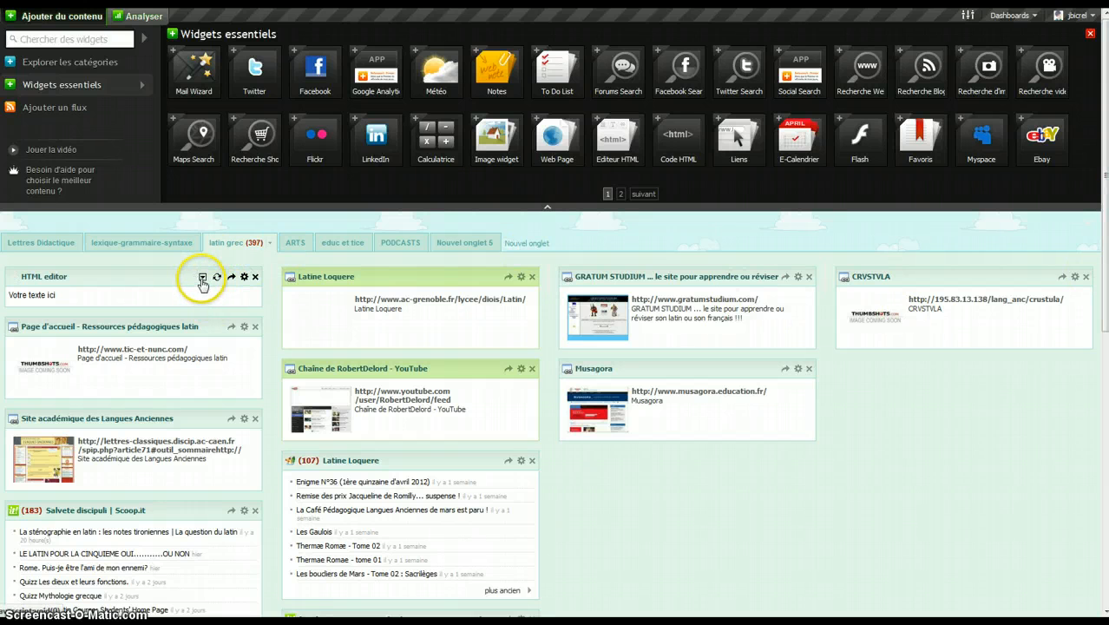
Step: Move the HTML editor widget and the "Page d'accueil - Ressources pédagogiques latin" widget one column to the right
left_click(201, 278)
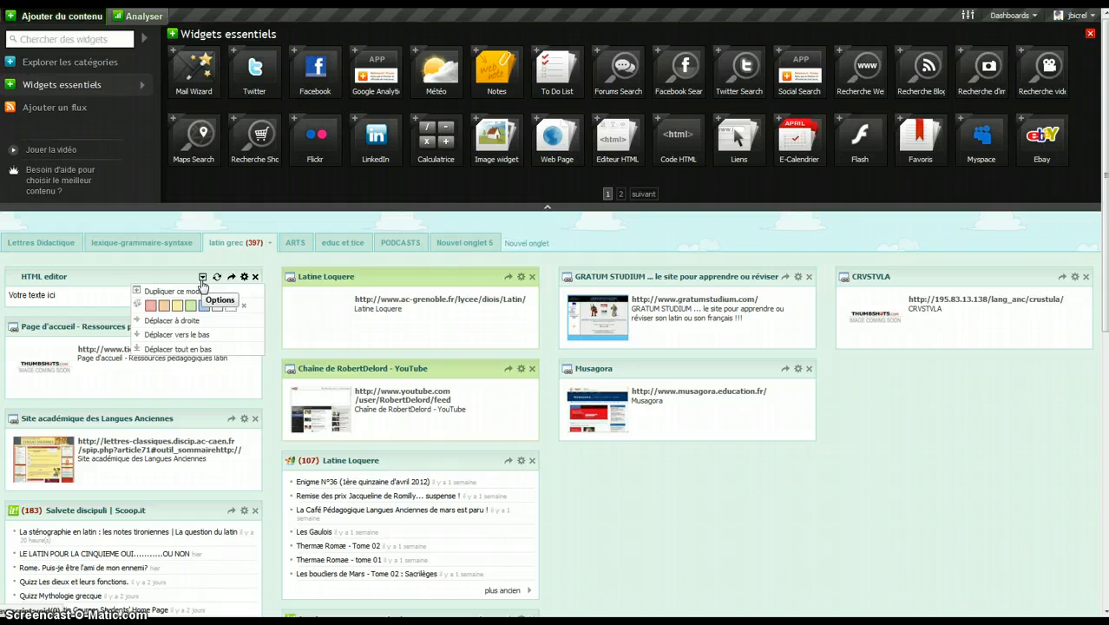
left_click(191, 321)
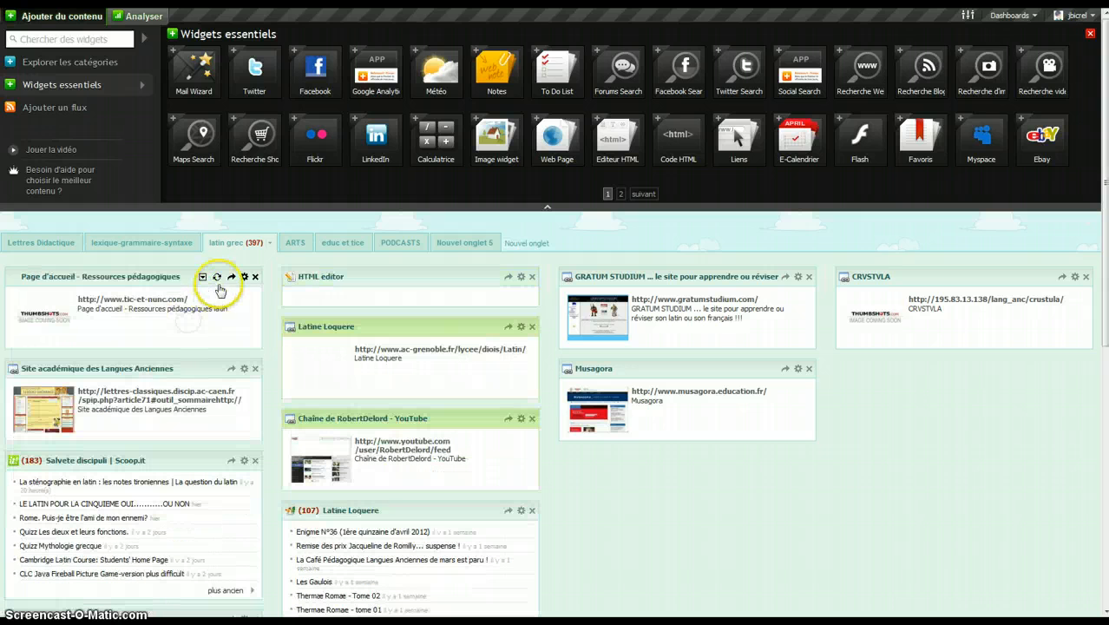
left_click(202, 276)
left_click(199, 320)
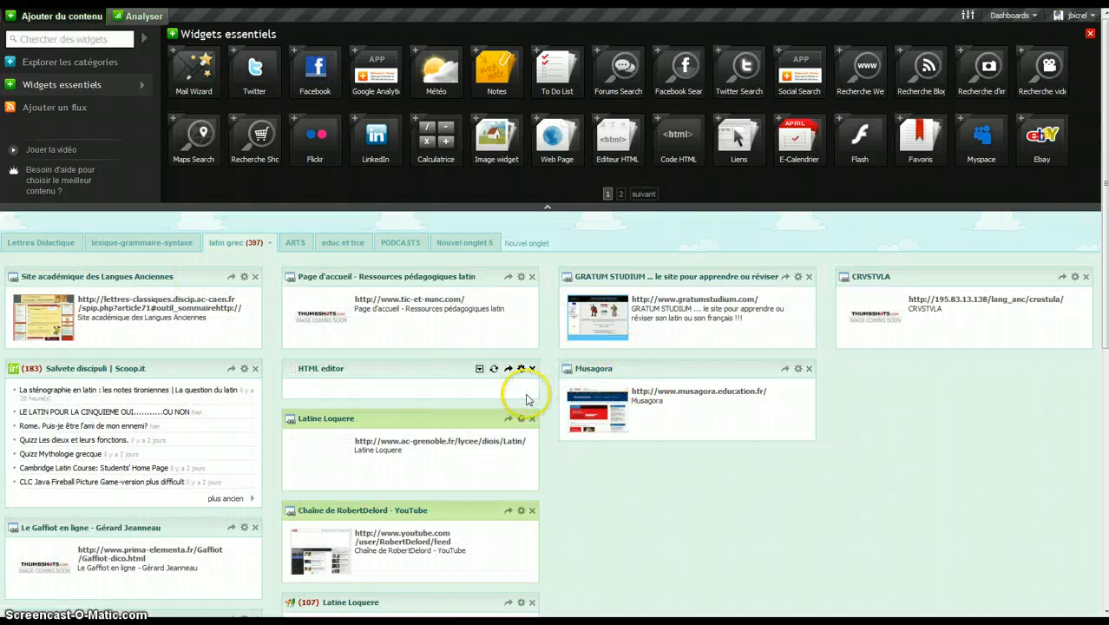
Step: Move the HTML editor widget two more columns to the right, into the fourth column below CRVSTVLA
left_click(479, 368)
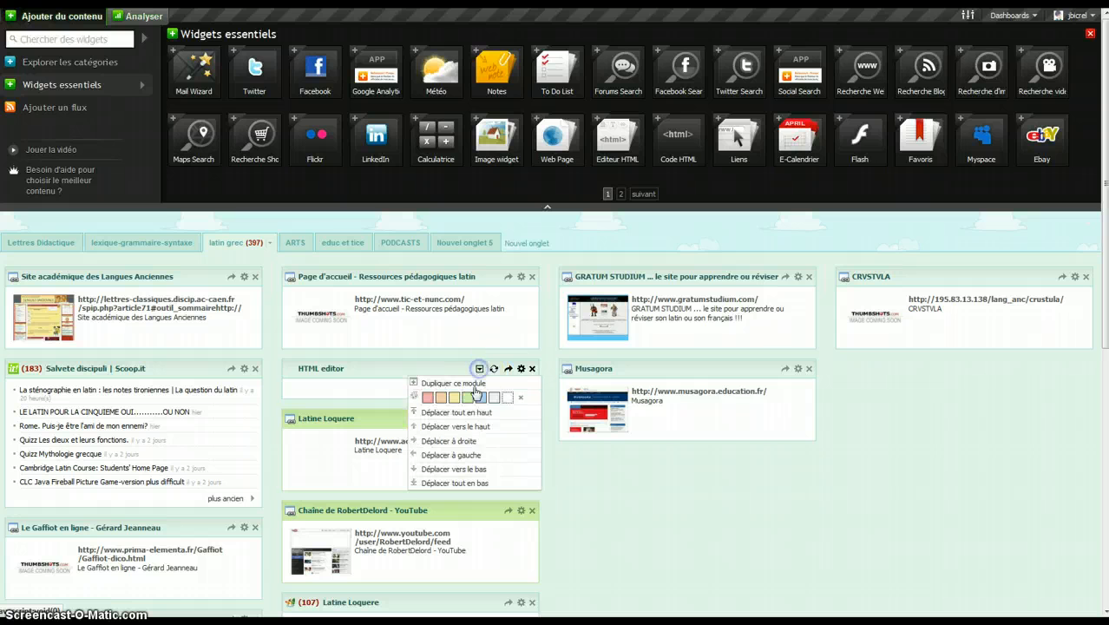
left_click(483, 440)
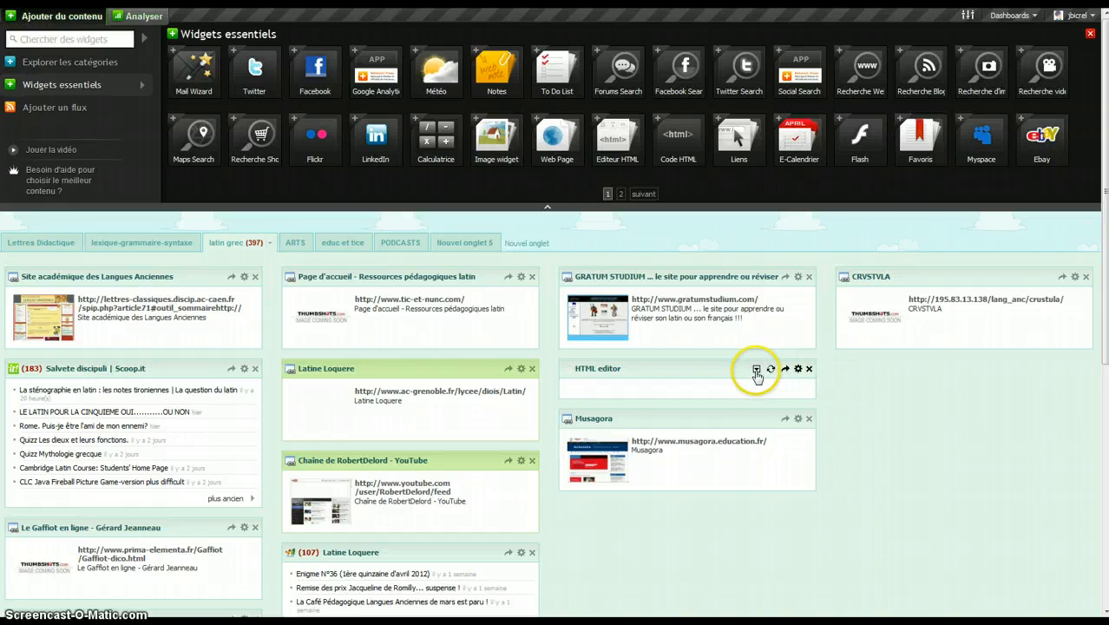
left_click(756, 370)
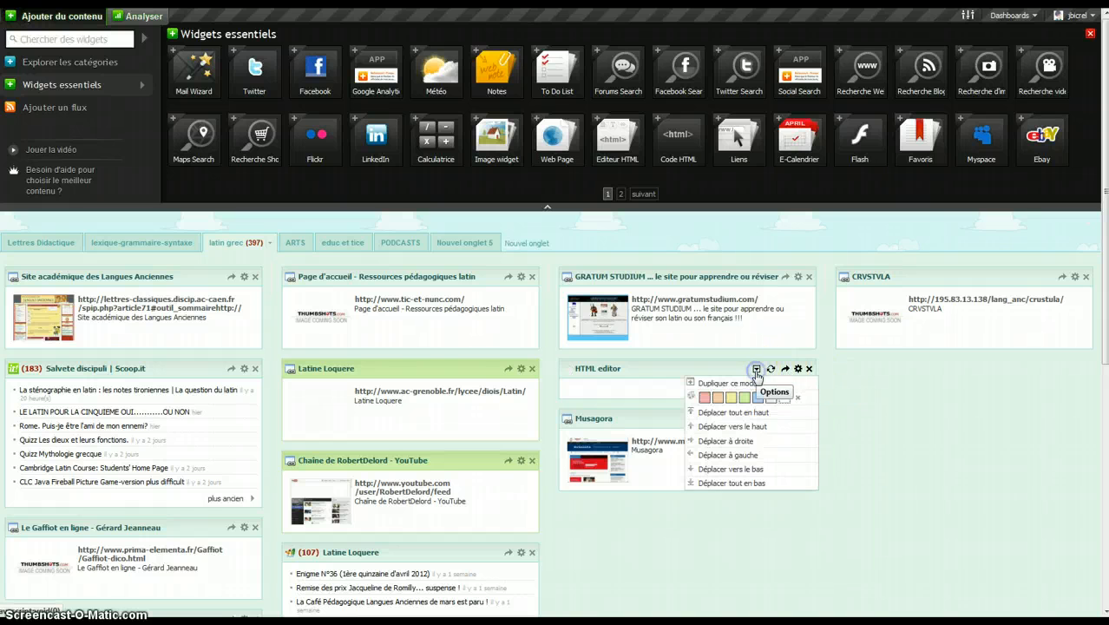
left_click(752, 442)
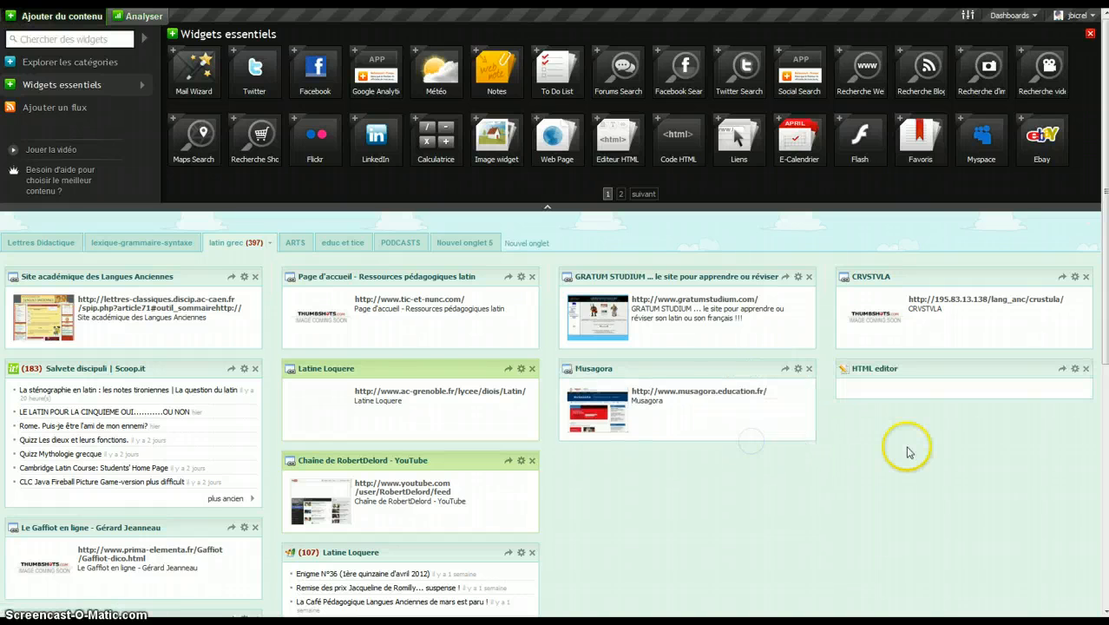
Step: Open the HTML editor widget for editing and delete its placeholder text "Votre texte ici"
left_click(1074, 369)
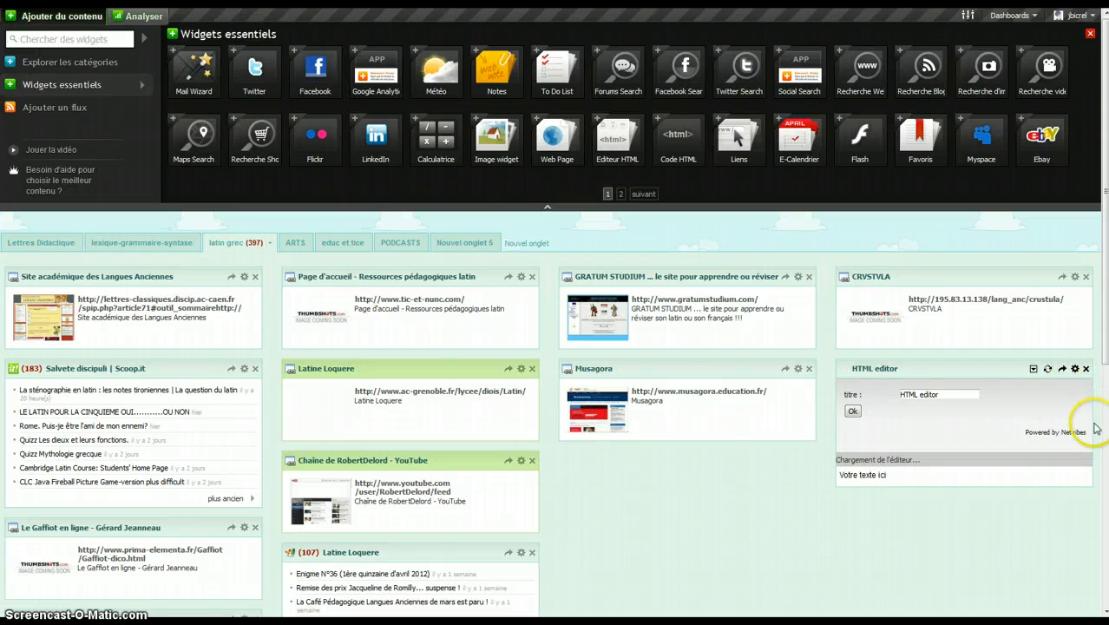
left_click(939, 552)
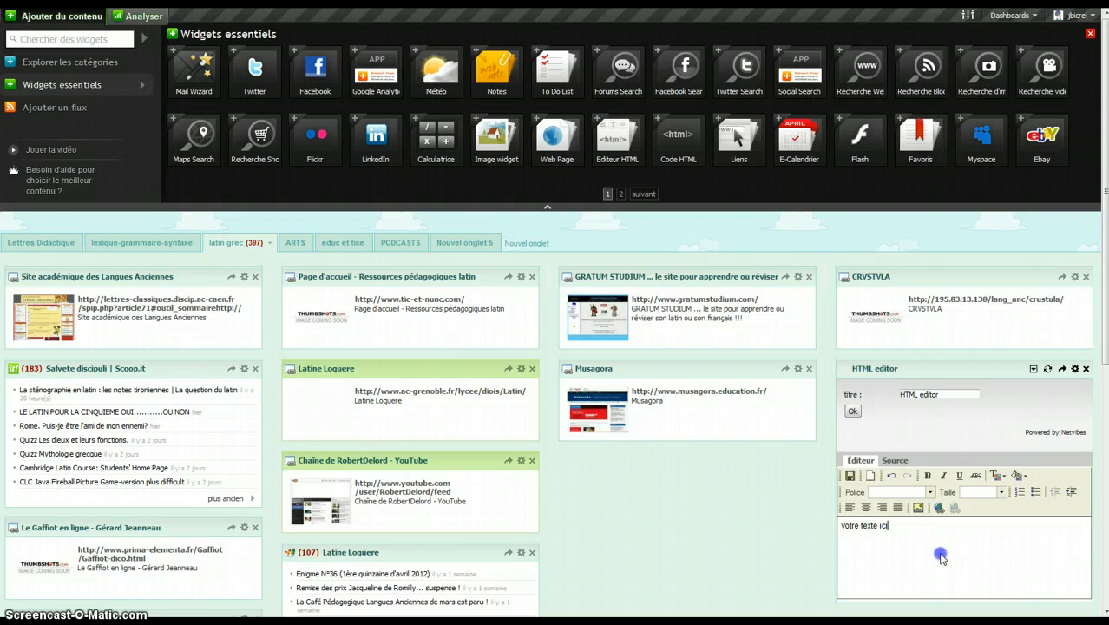
left_click(918, 527)
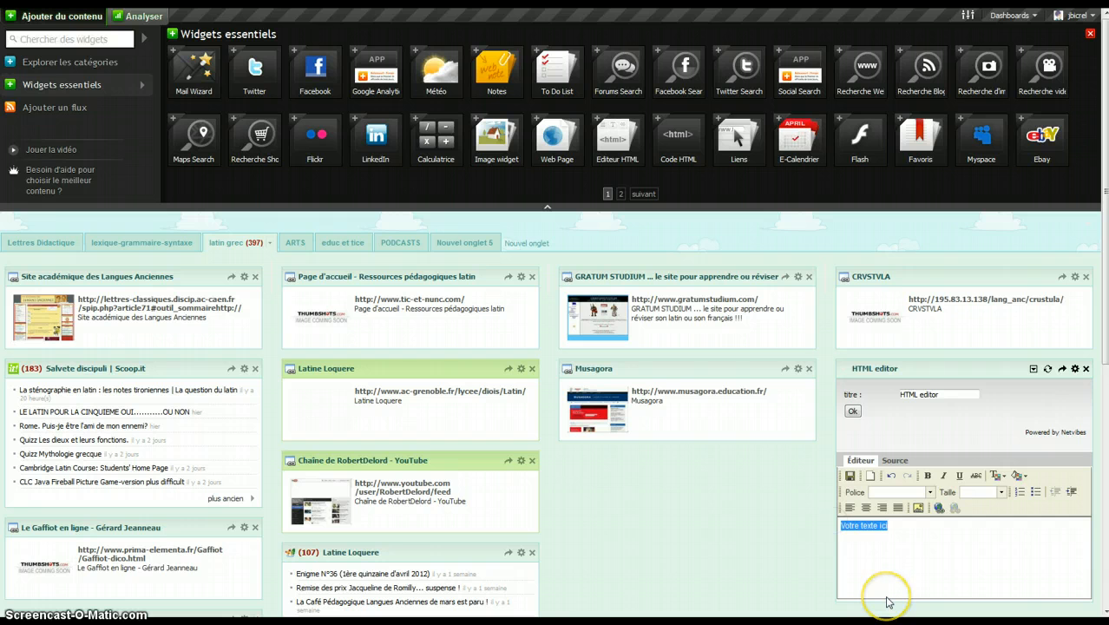
key("Delete")
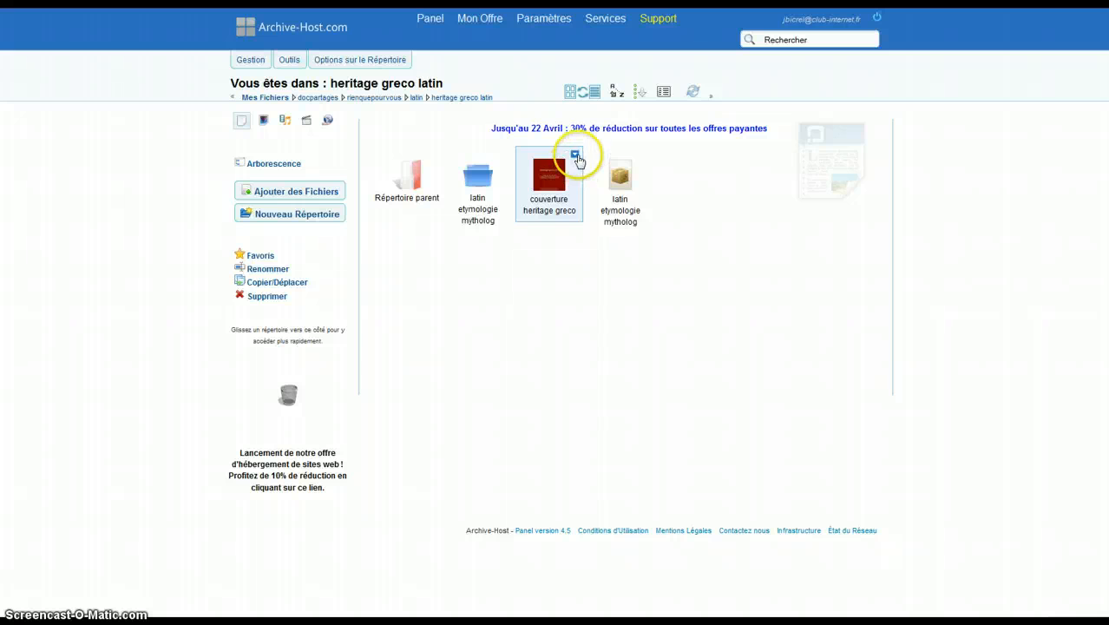
Step: In Archive-Host, copy the principal permanent link of couverture_heritage_greco_latin.jpg and close its information and codes window
left_click(575, 156)
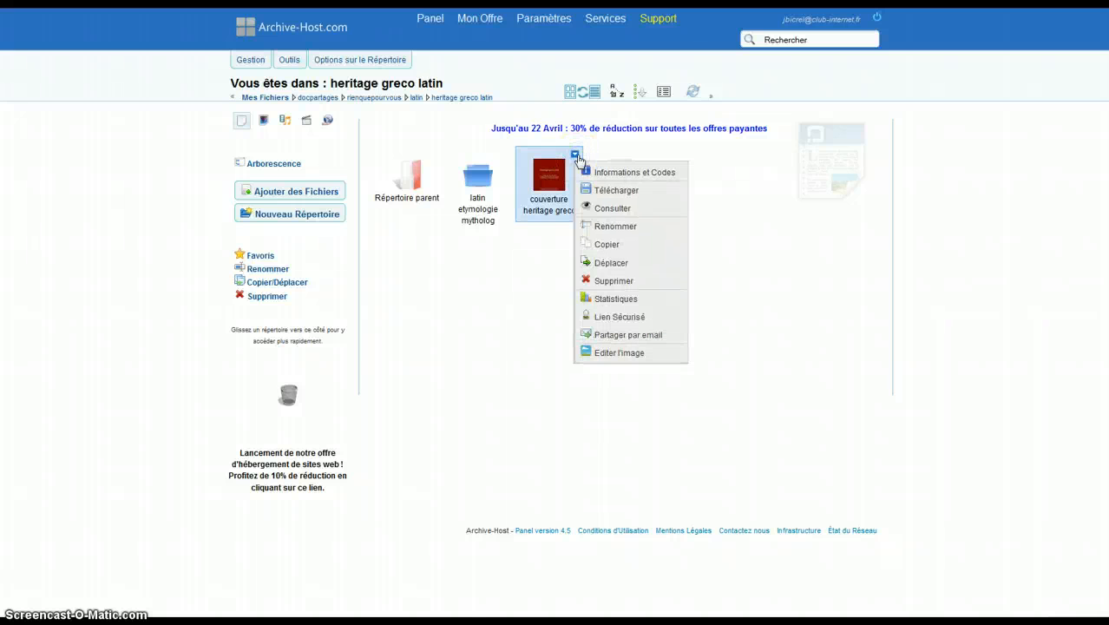
left_click(643, 174)
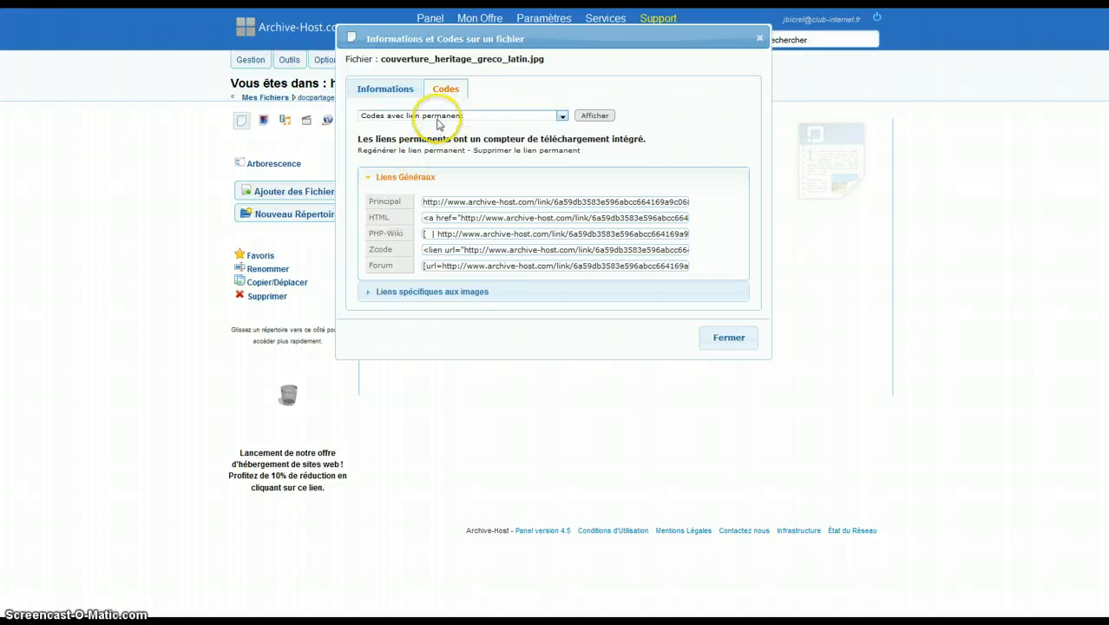
left_click(423, 202)
left_click_drag(464, 202, 713, 203)
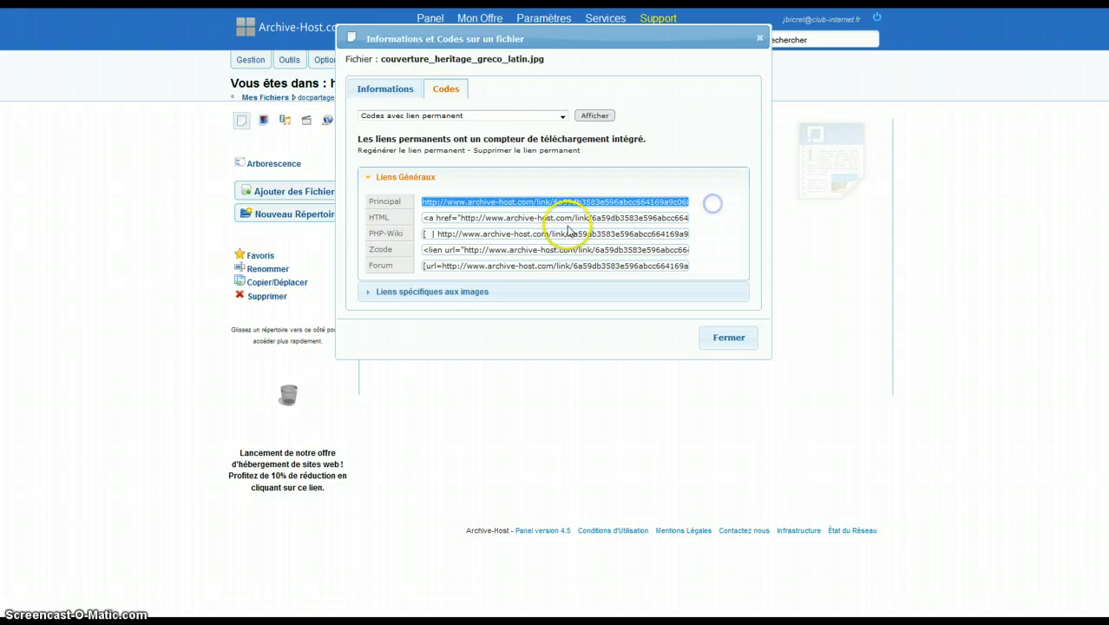
right_click(530, 201)
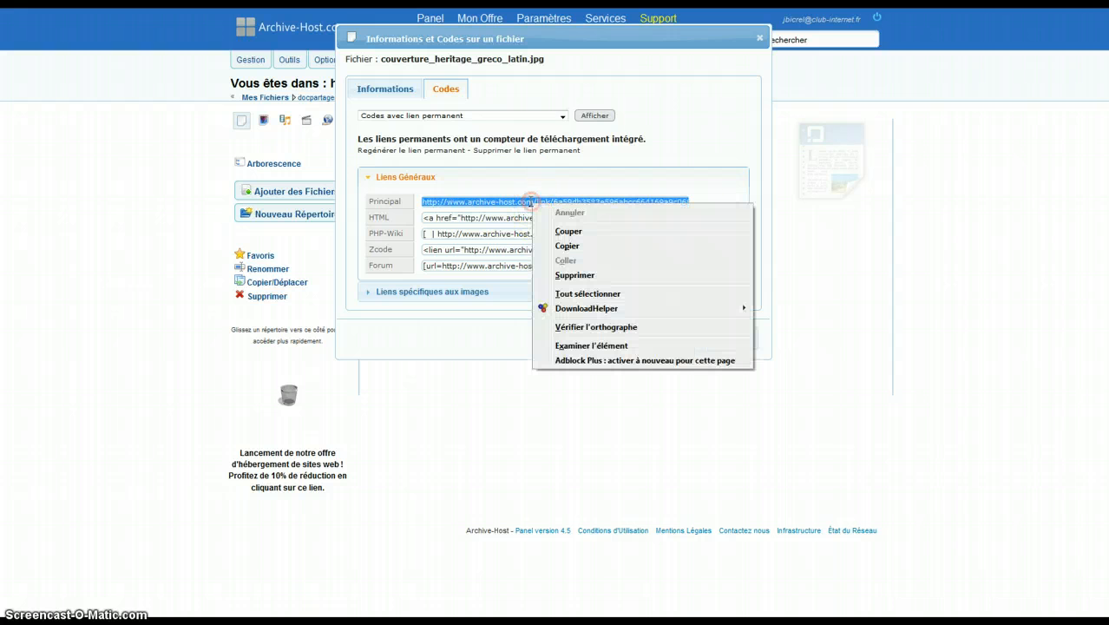
left_click(577, 247)
left_click(731, 341)
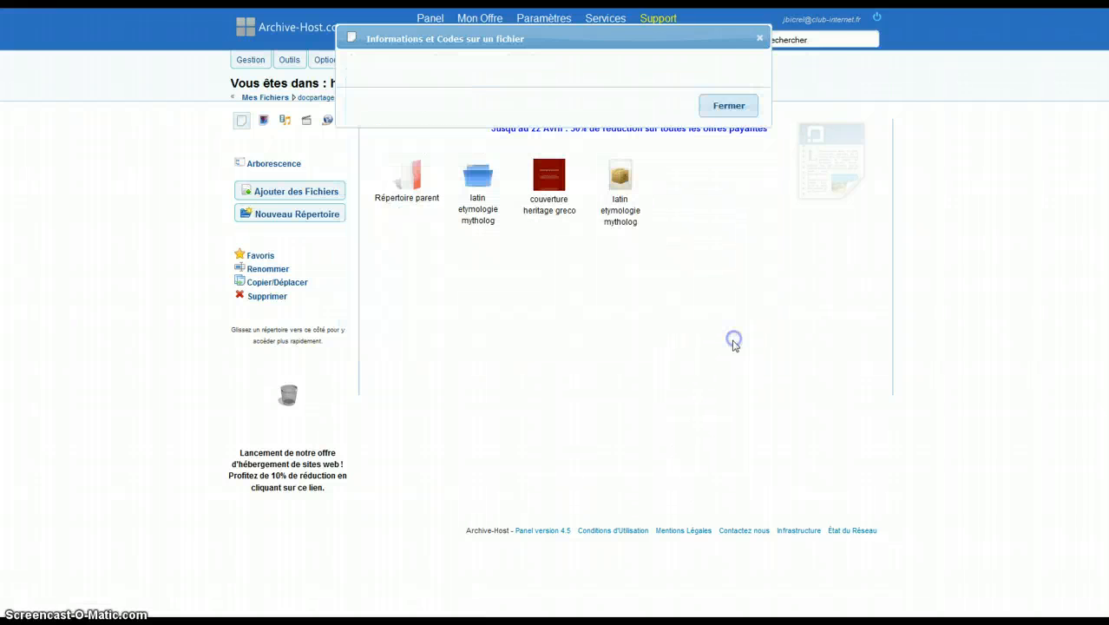
Step: Switch back to Netvibes, start inserting an image in the HTML editor widget and paste the copied link as its URL
key("ctrl+Tab")
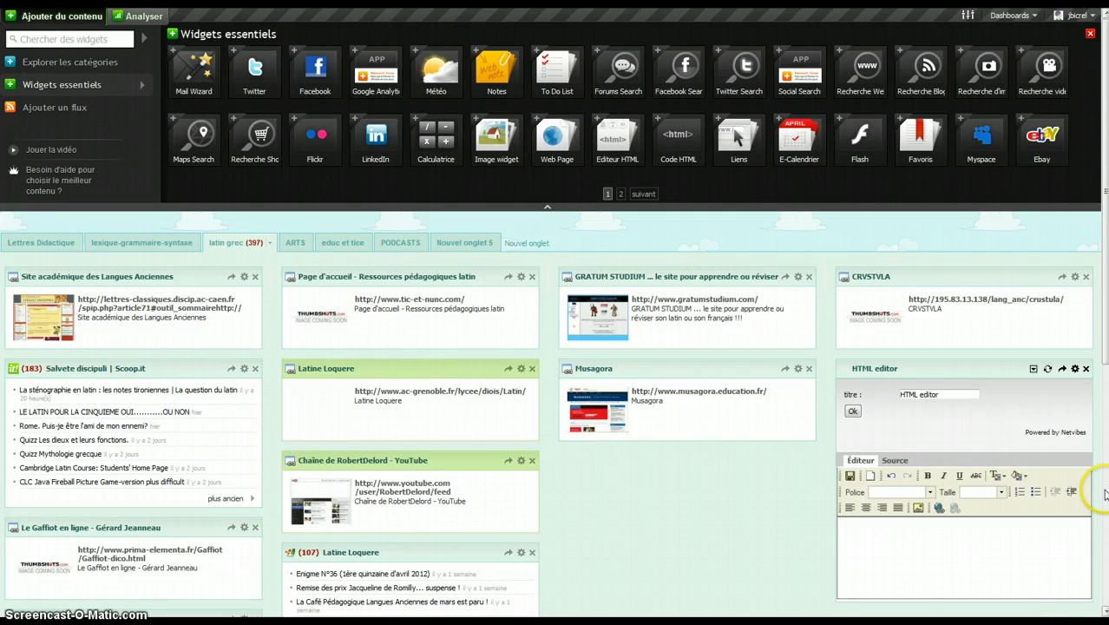
left_click(1089, 577)
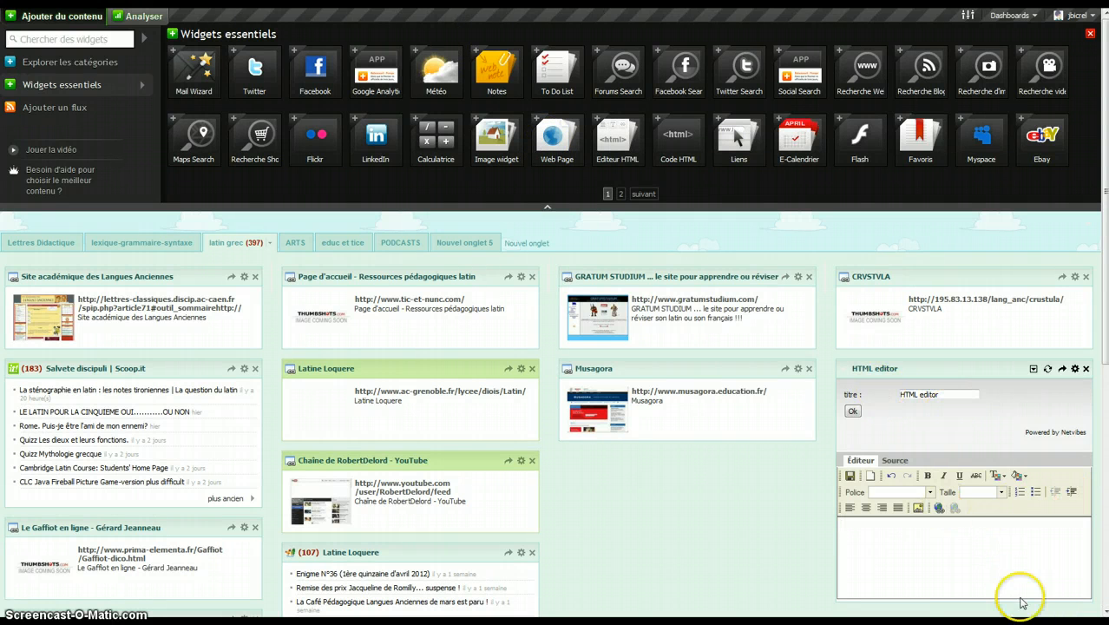
left_click(918, 510)
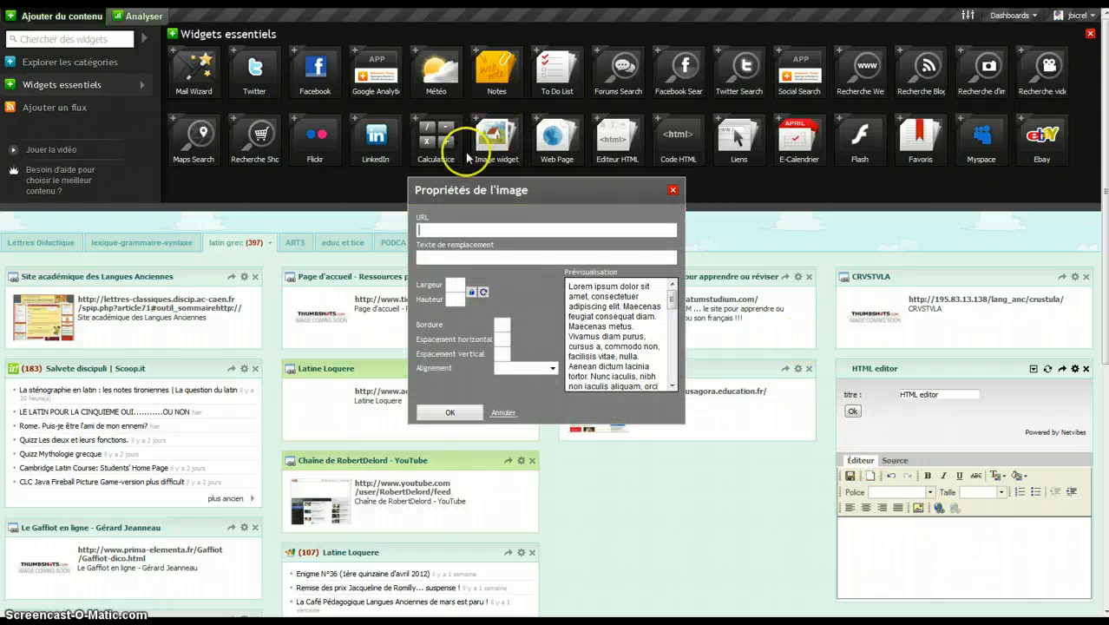
right_click(426, 229)
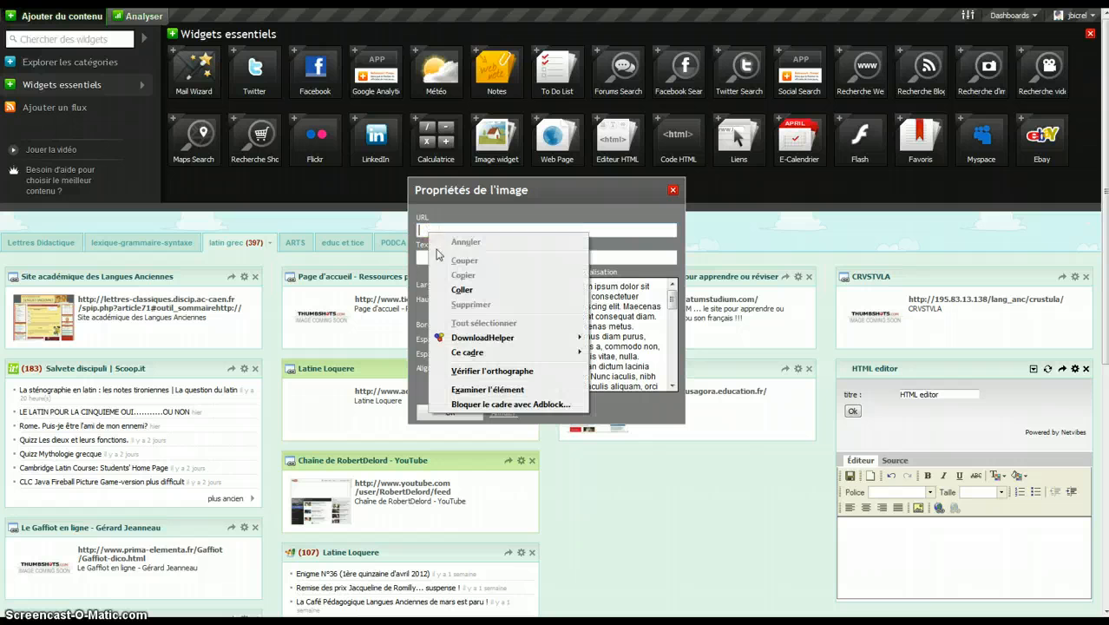
left_click(460, 290)
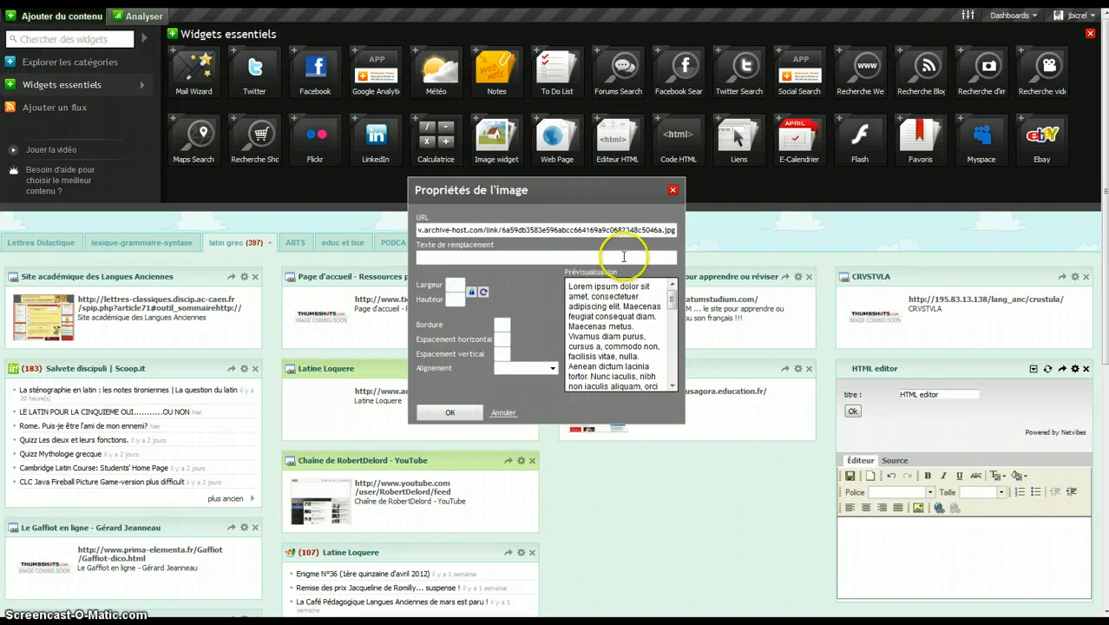
left_click(437, 259)
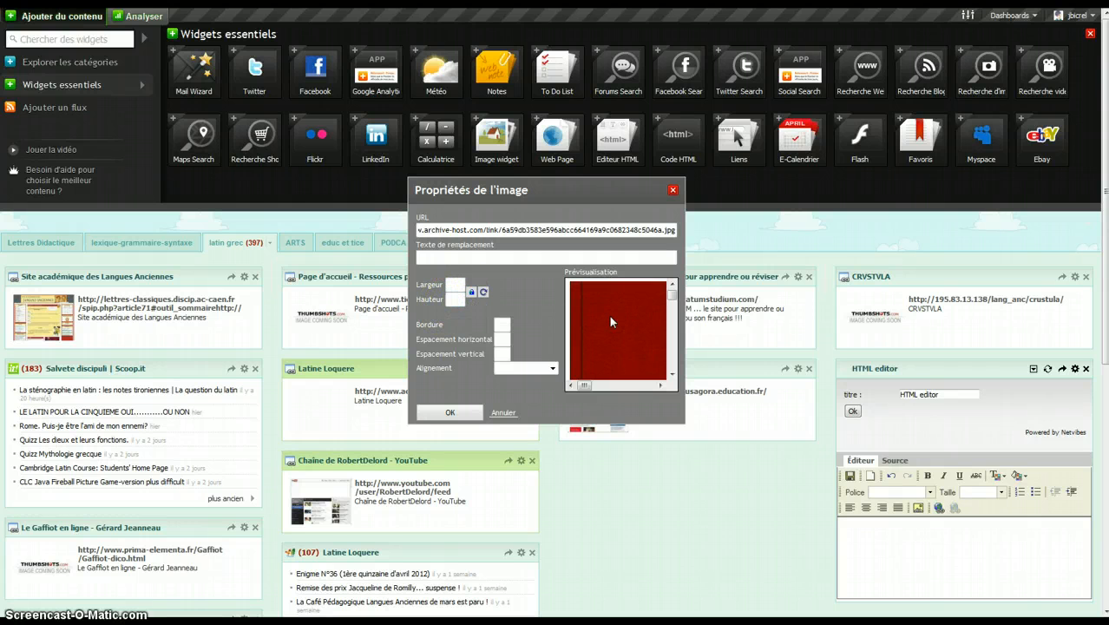
Step: Load the image's original dimensions and set its height to 409 with the proportions locked
left_click(483, 294)
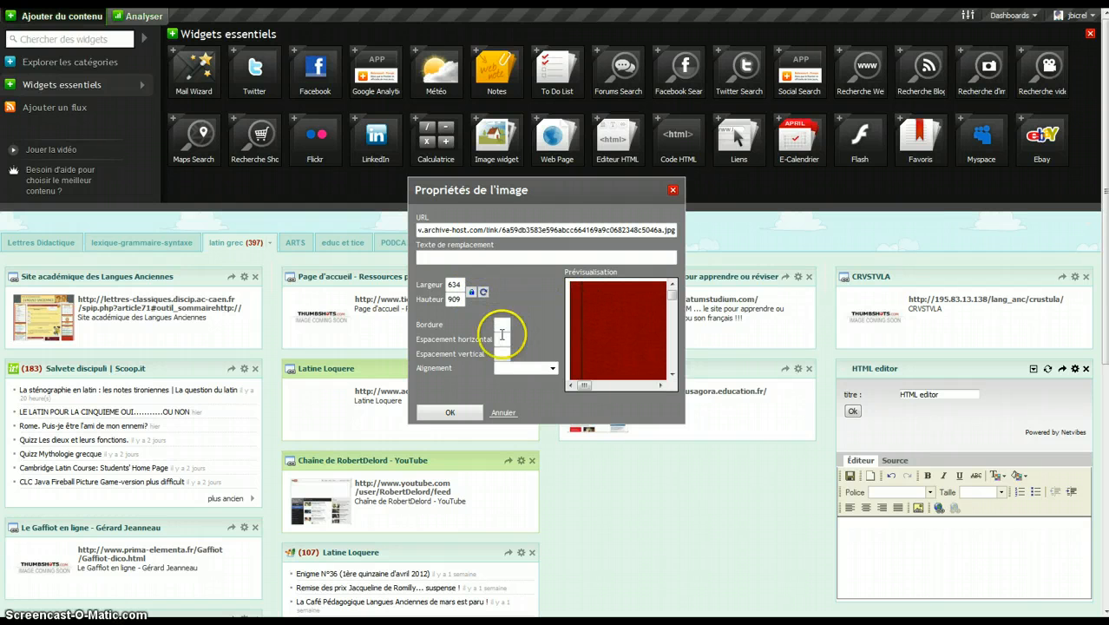
left_click(449, 299)
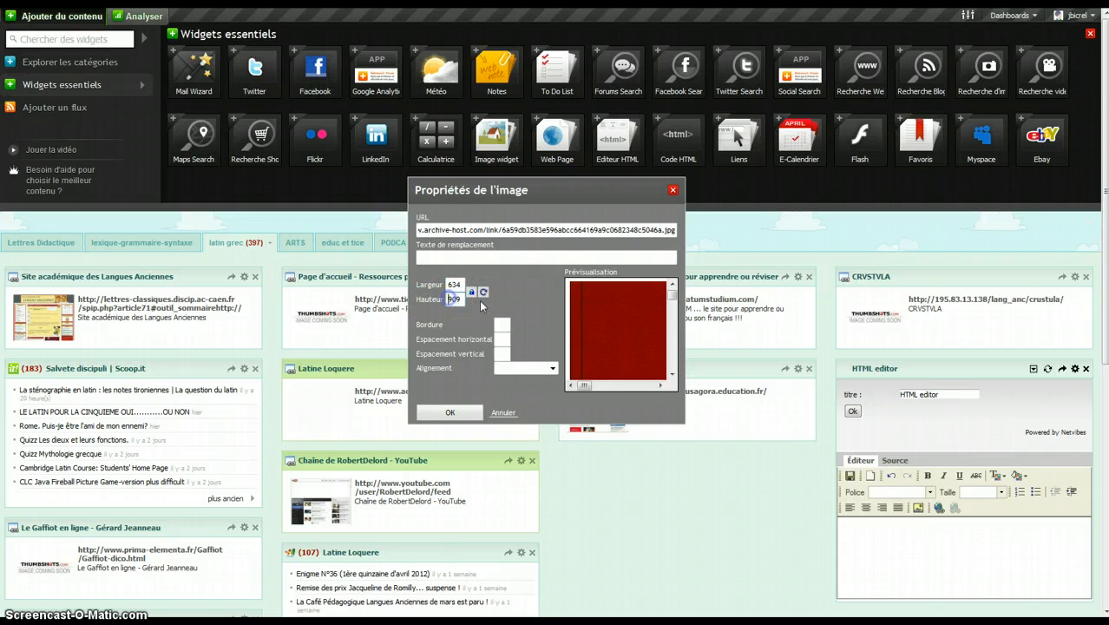
key("Delete")
key("Delete")
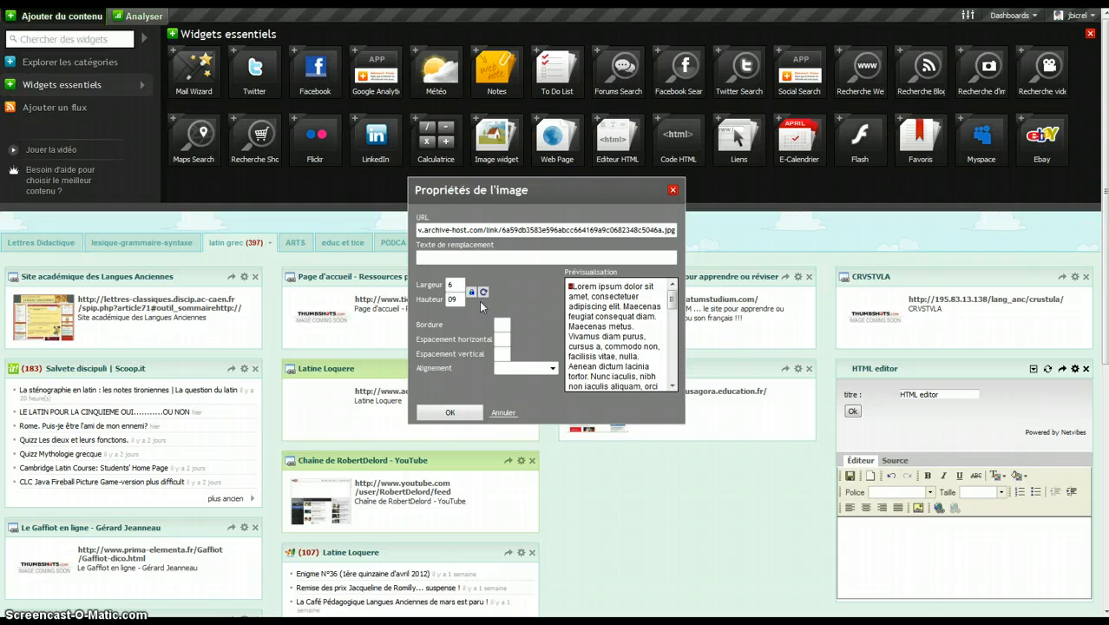
type("40")
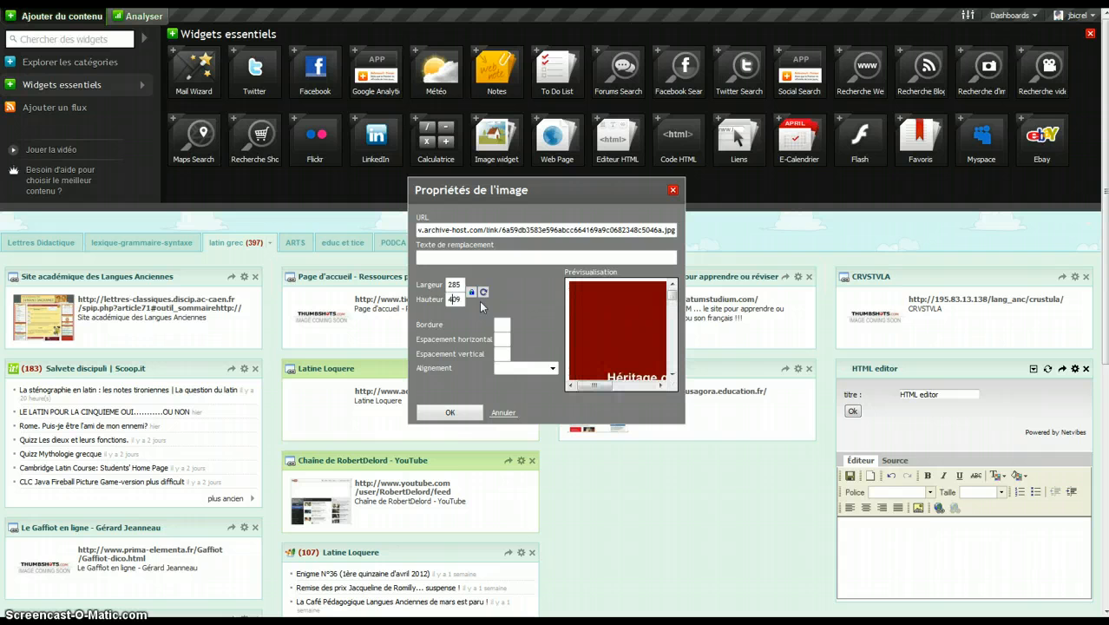
left_click(536, 295)
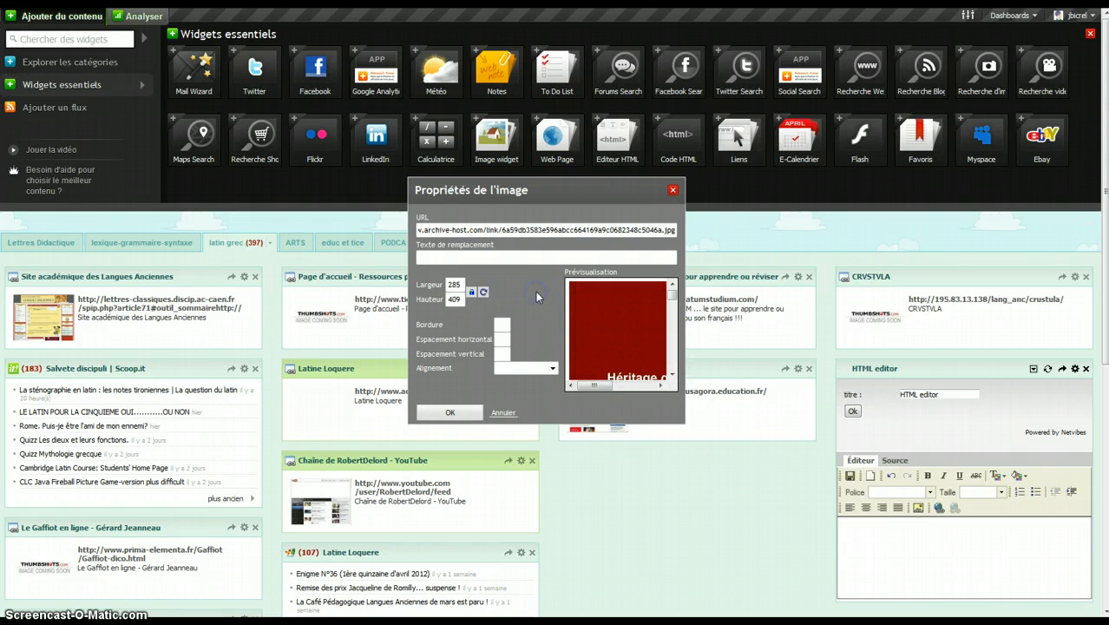
Step: Set the image's alignment to Milieu and insert it into the HTML editor widget
left_click(552, 368)
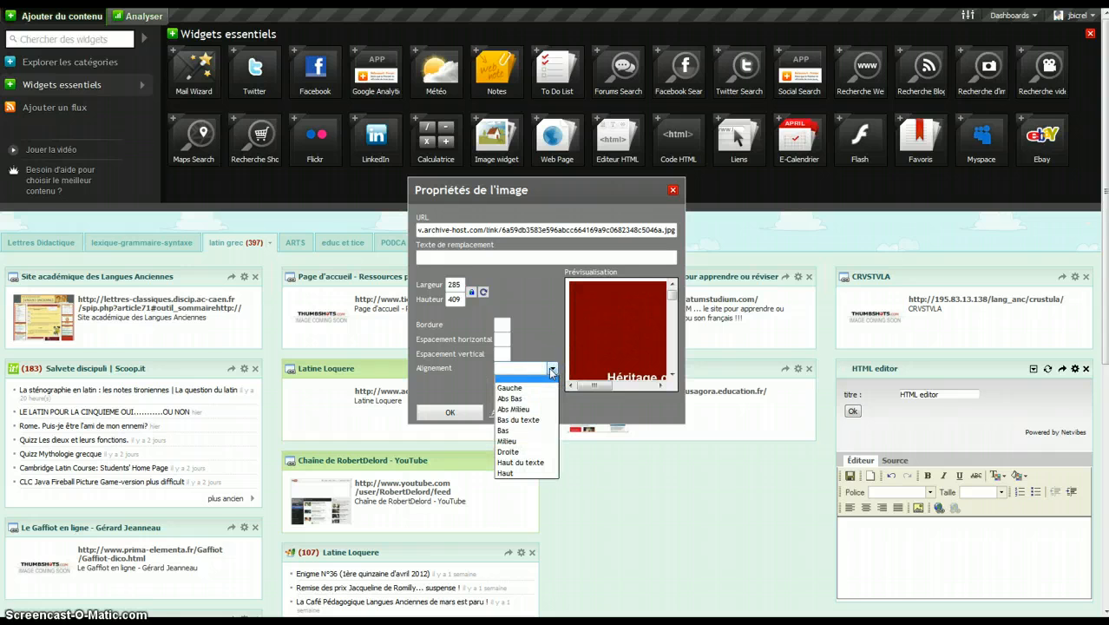
left_click(517, 443)
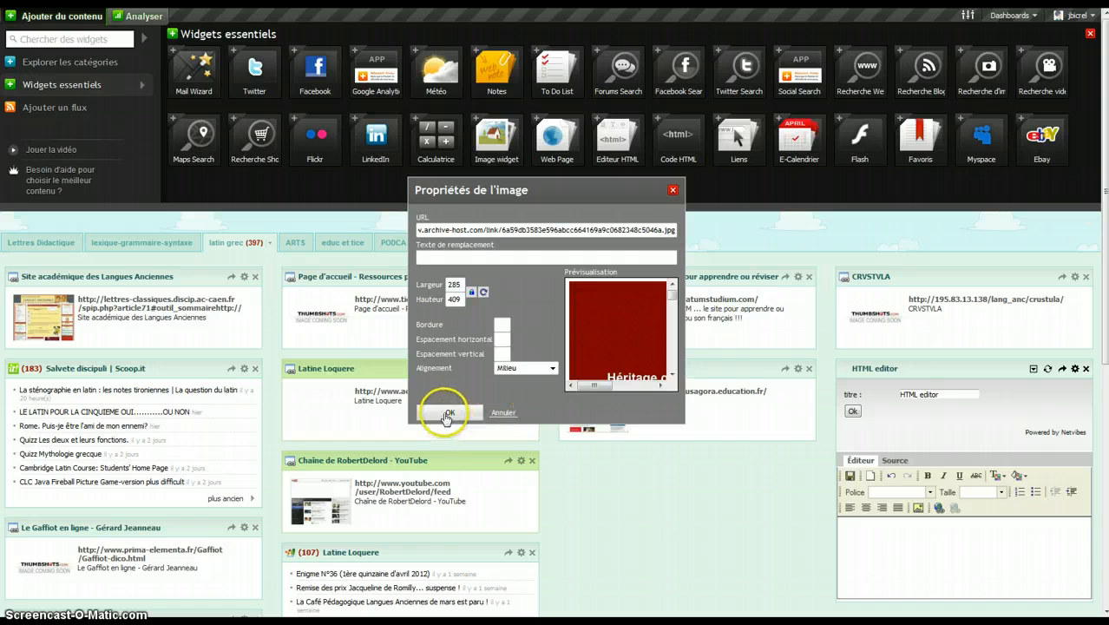
left_click(448, 414)
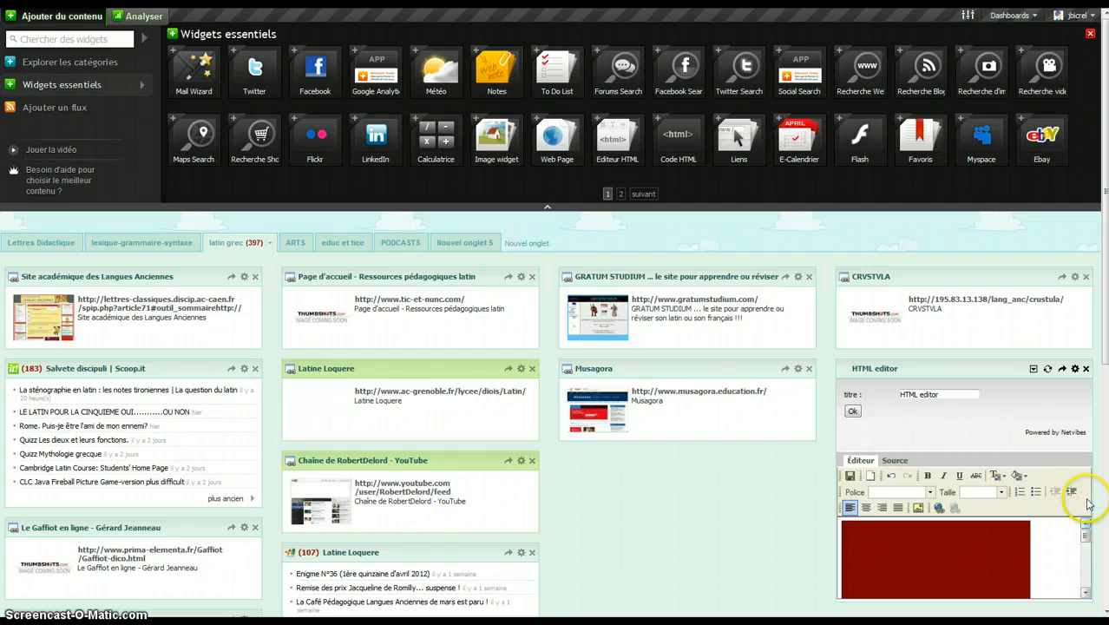
Step: Move the HTML editor widget up one place, above the CRVSTVLA widget
left_click(1034, 370)
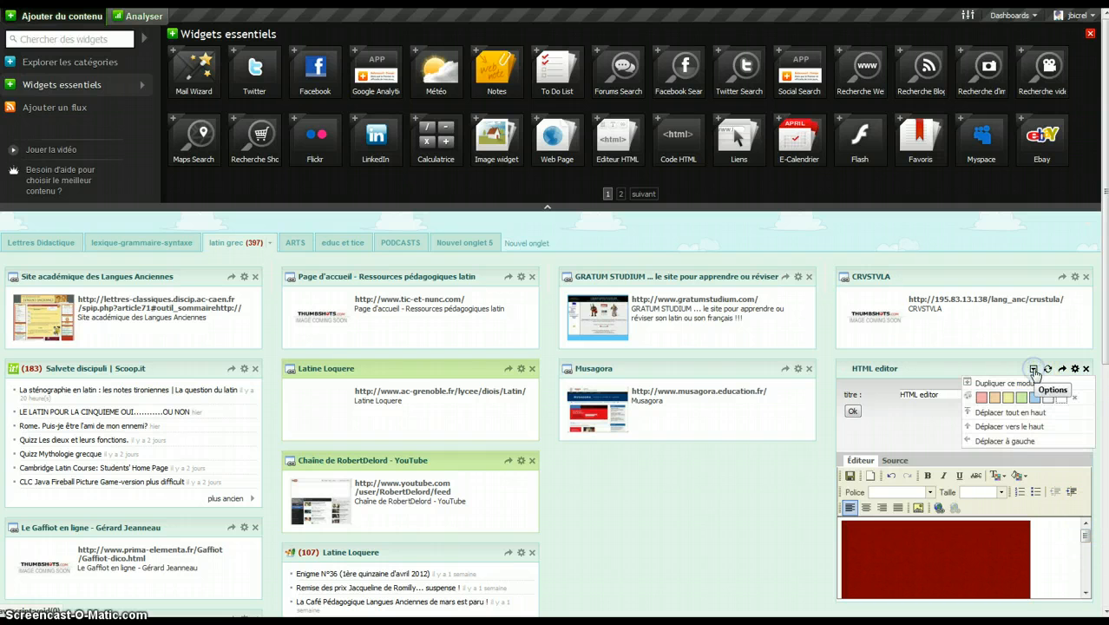
left_click(1044, 427)
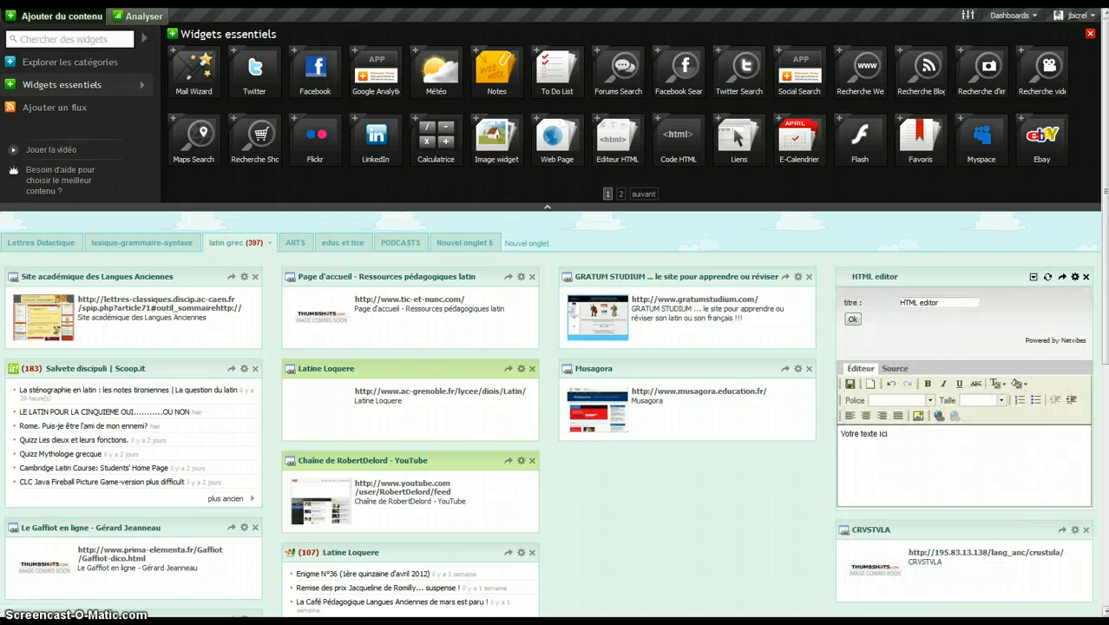
scroll(1104, 347, "down", 3)
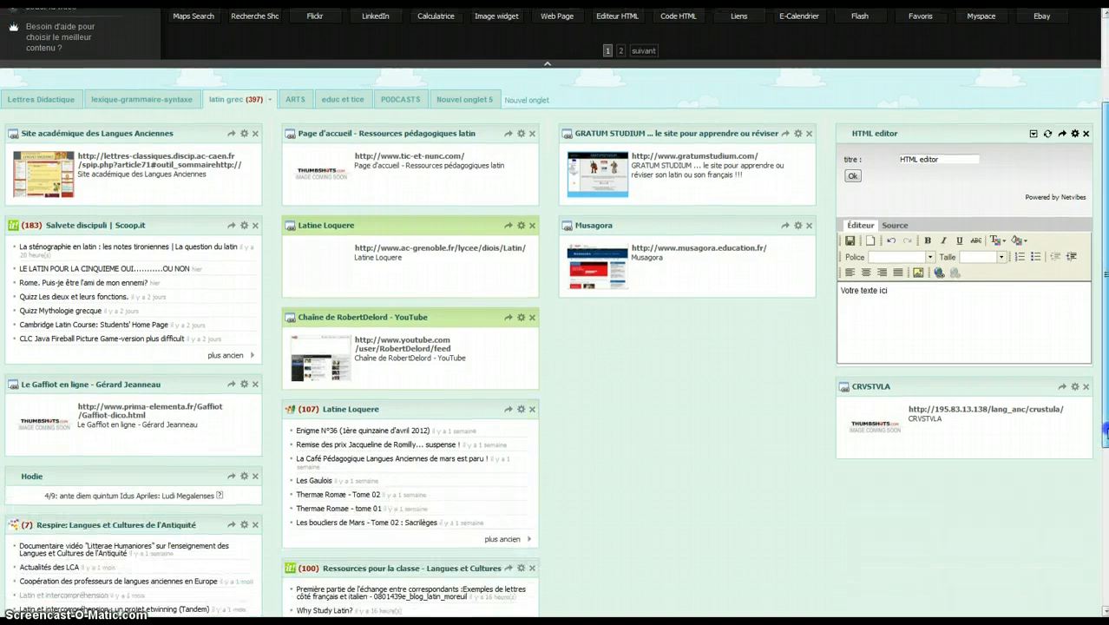
Step: Delete the HTML editor's placeholder text "Votre texte ici" and start inserting an image with the copied cover link as its URL
left_click(965, 329)
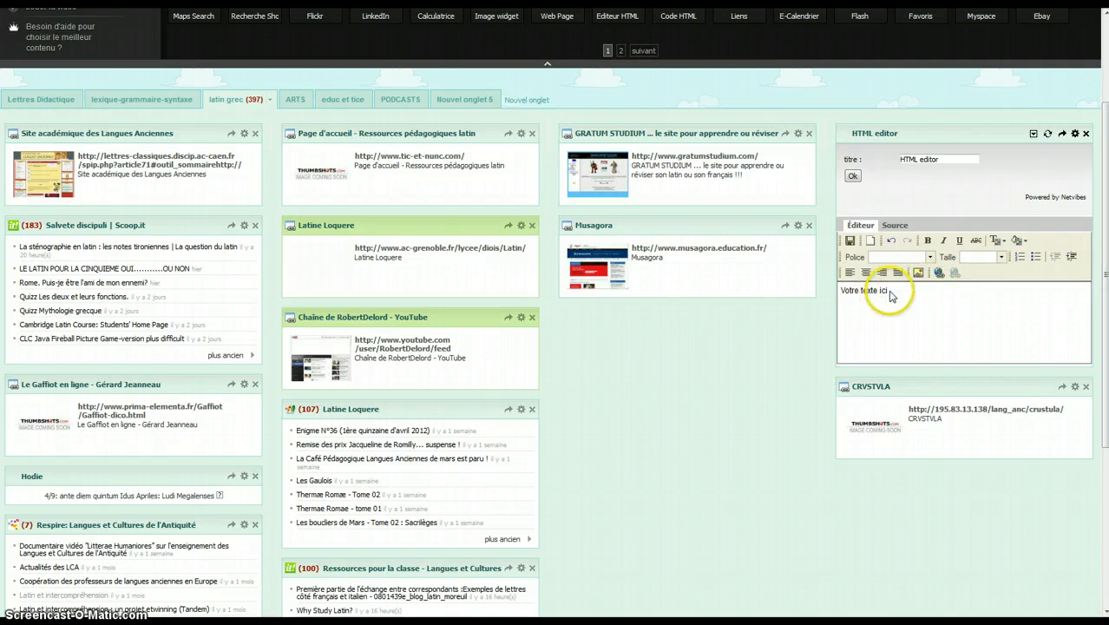
left_click_drag(908, 290, 804, 295)
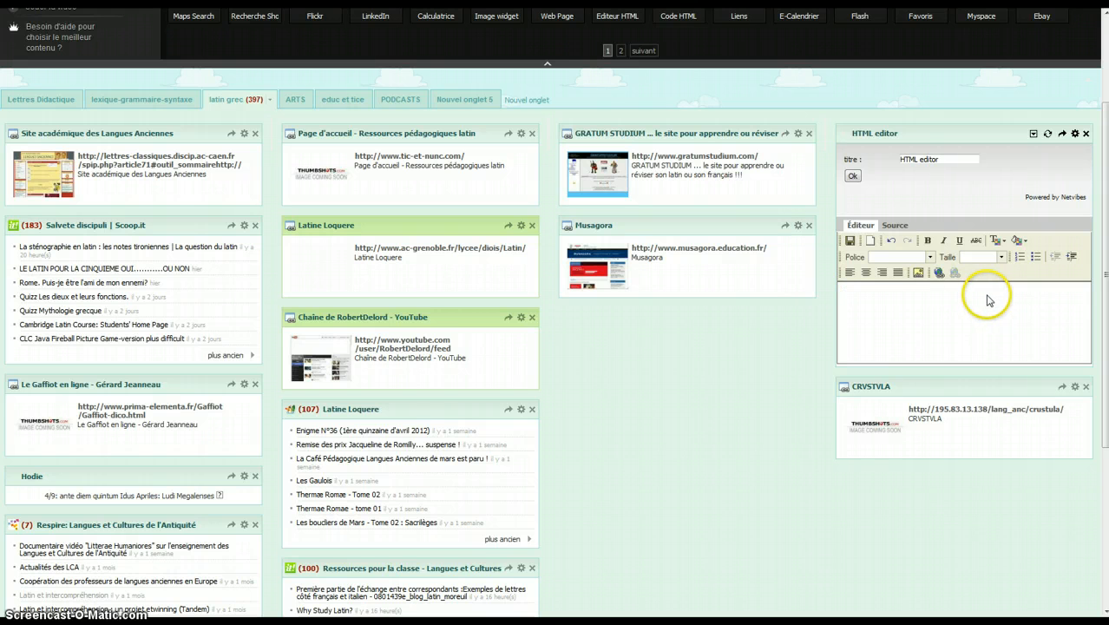
left_click(917, 274)
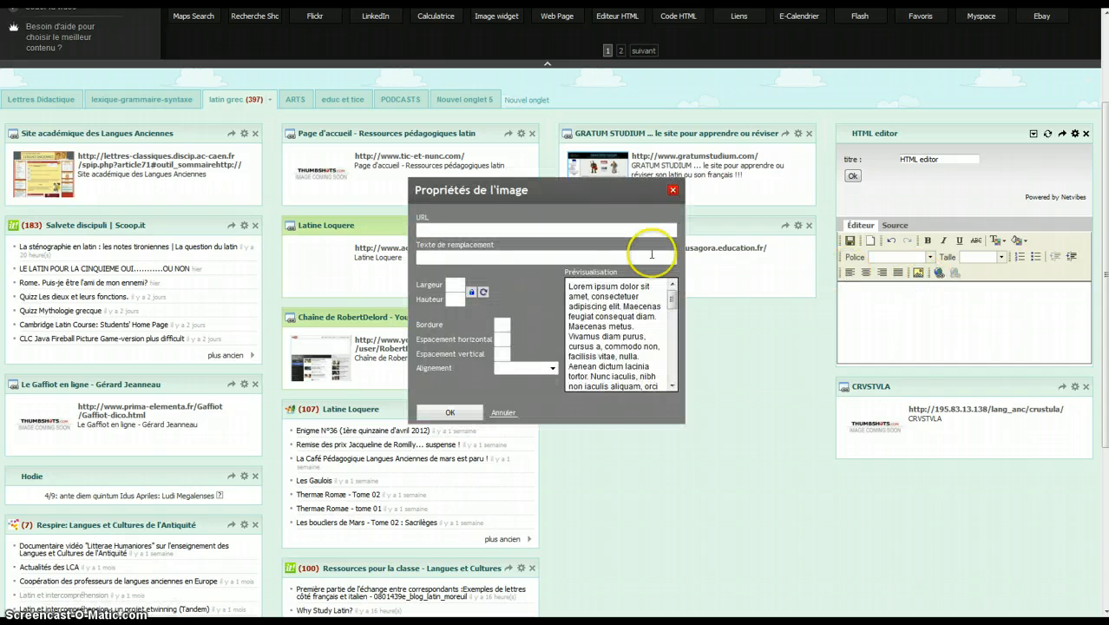
right_click(432, 230)
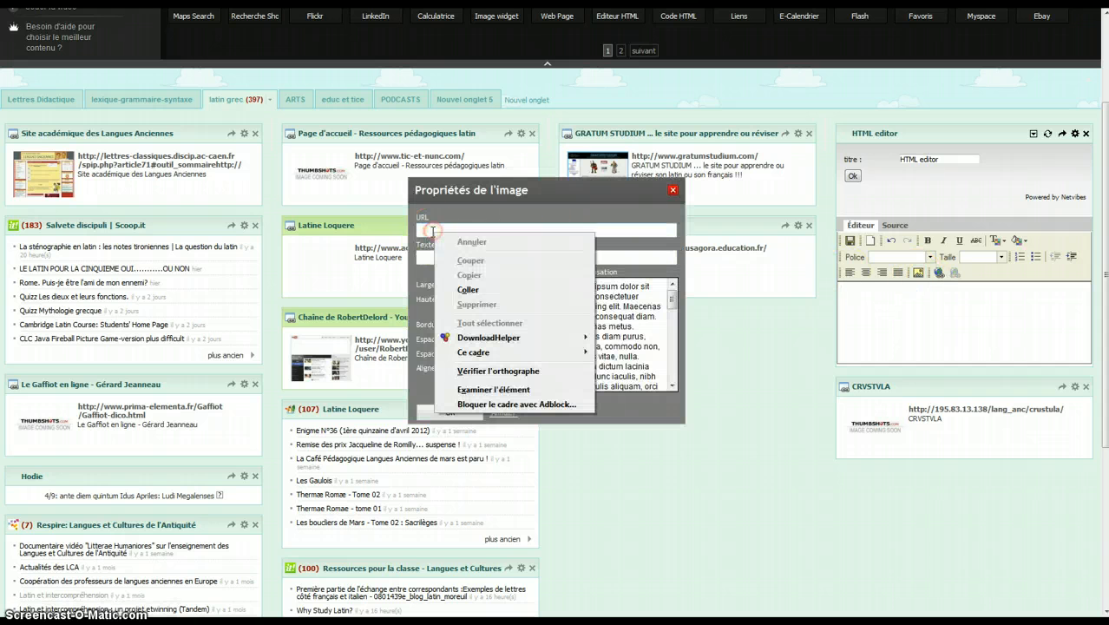
left_click(467, 287)
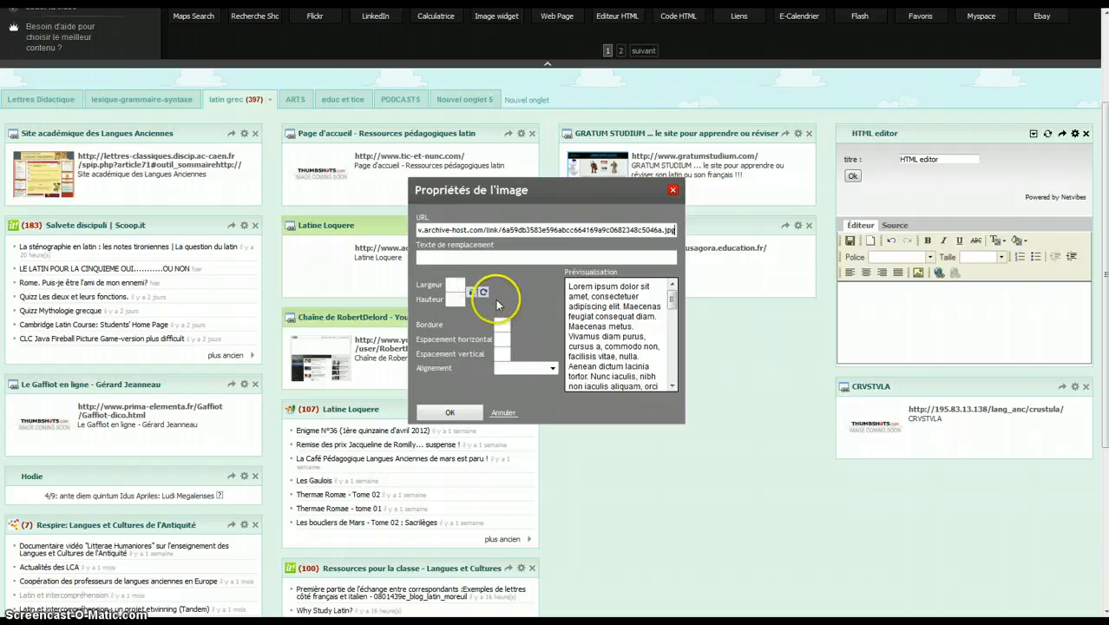
Step: Load the cover image's original dimensions and set its height to 409 with the proportions locked
left_click(485, 293)
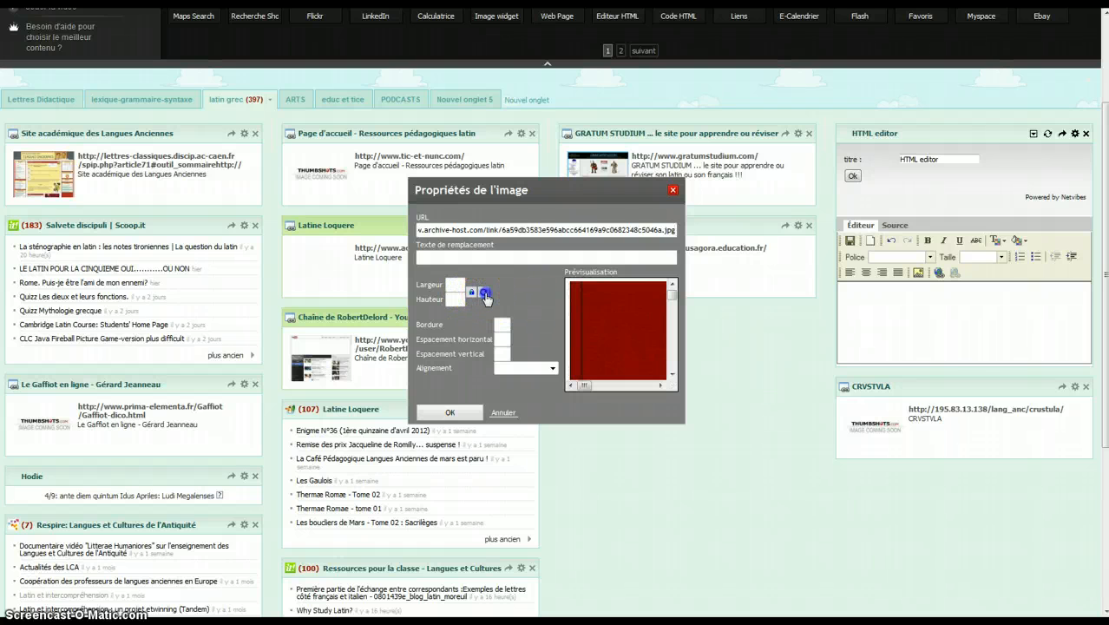
left_click_drag(449, 299, 495, 300)
key("Delete")
type("409")
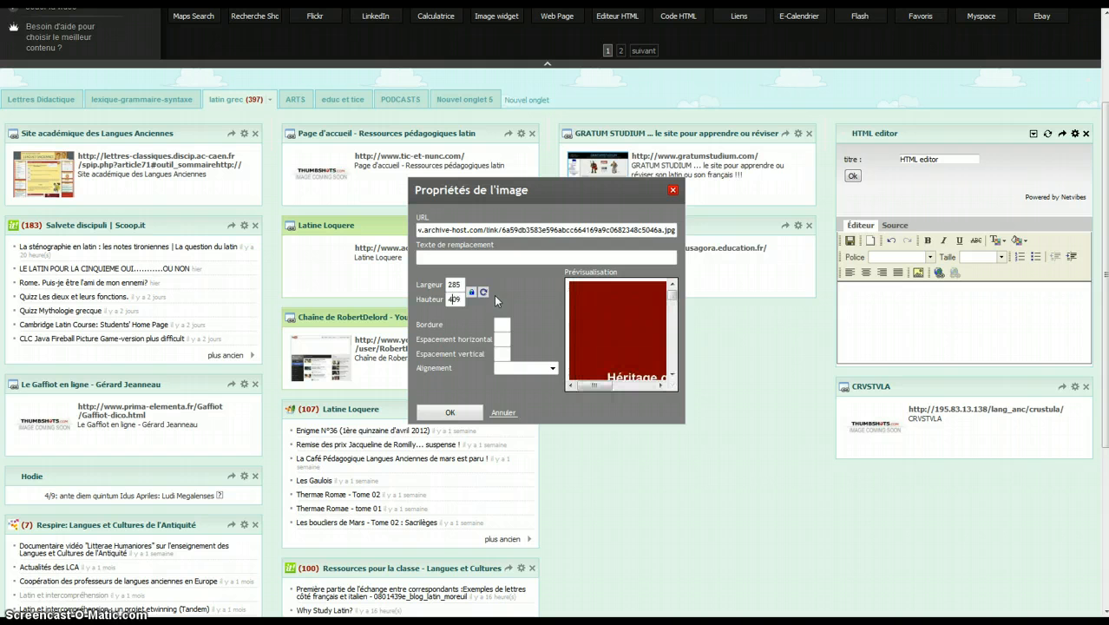
Step: Align the cover image to Milieu and insert it into the moved HTML editor widget
left_click(551, 295)
left_click(553, 369)
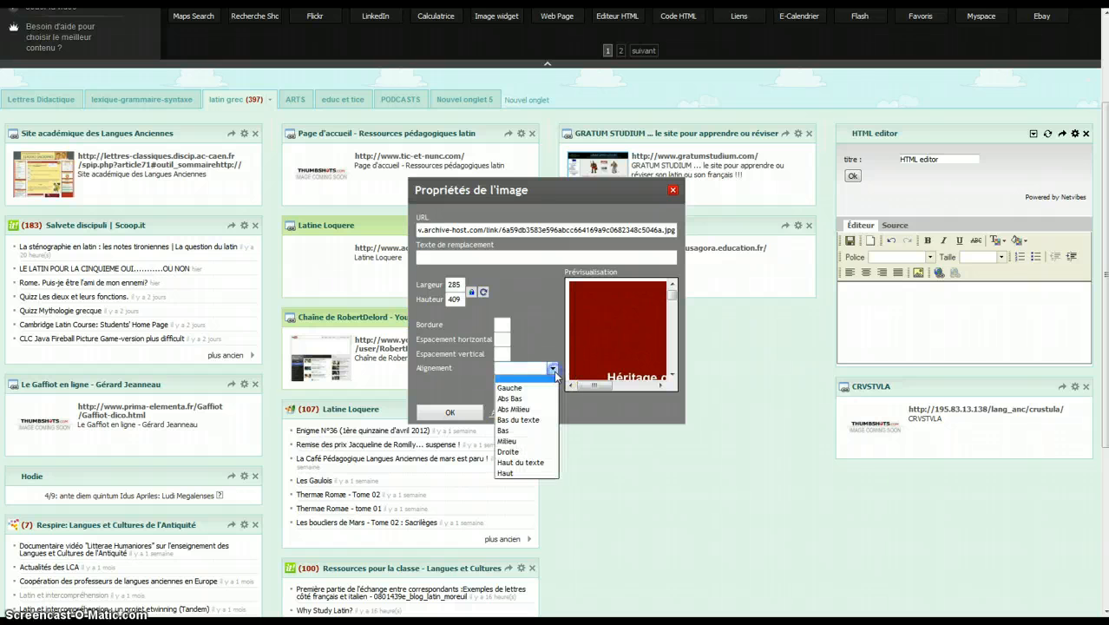
left_click(519, 442)
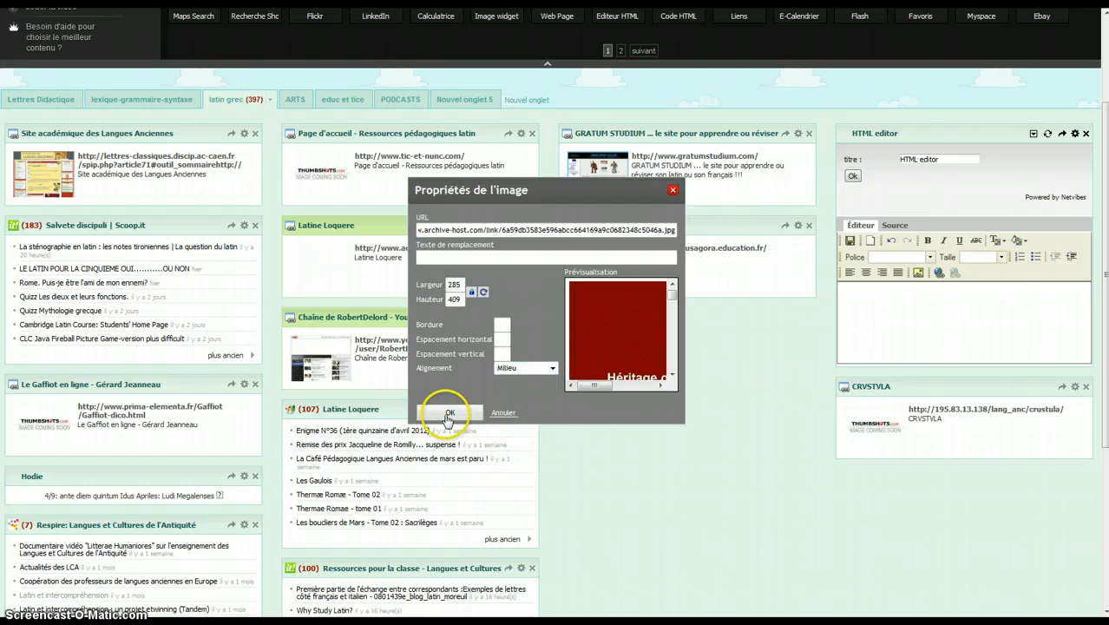
left_click(446, 415)
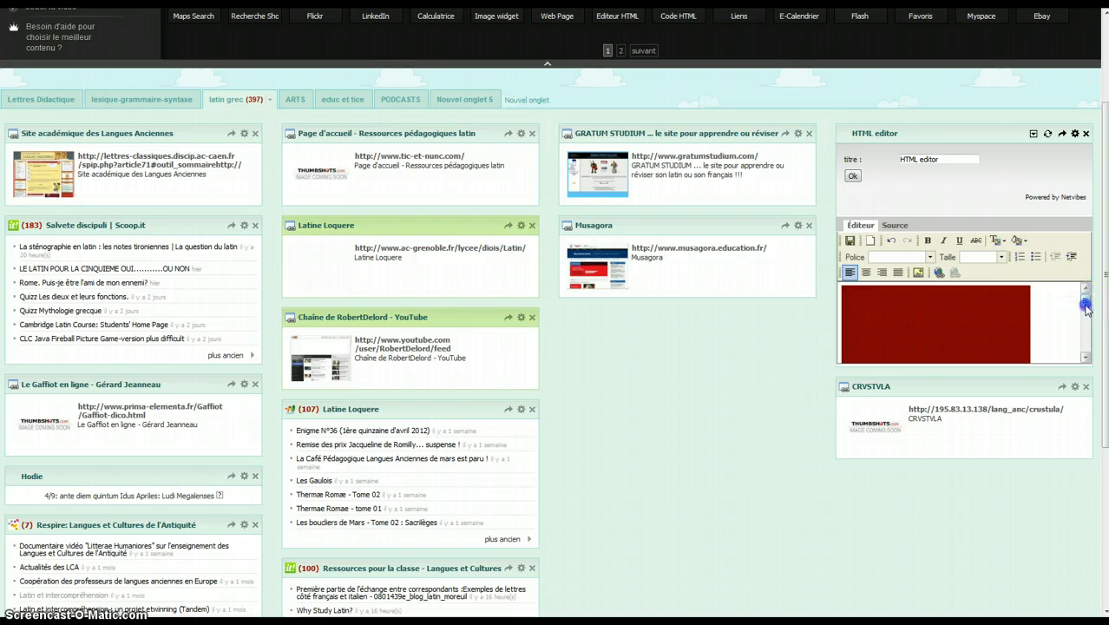
Step: Select the inserted cover image and centre it horizontally in the HTML editor widget
mouse_move(1085, 300)
left_mouse_down()
mouse_move(1085, 360)
mouse_move(1085, 310)
left_mouse_up()
left_click(970, 330)
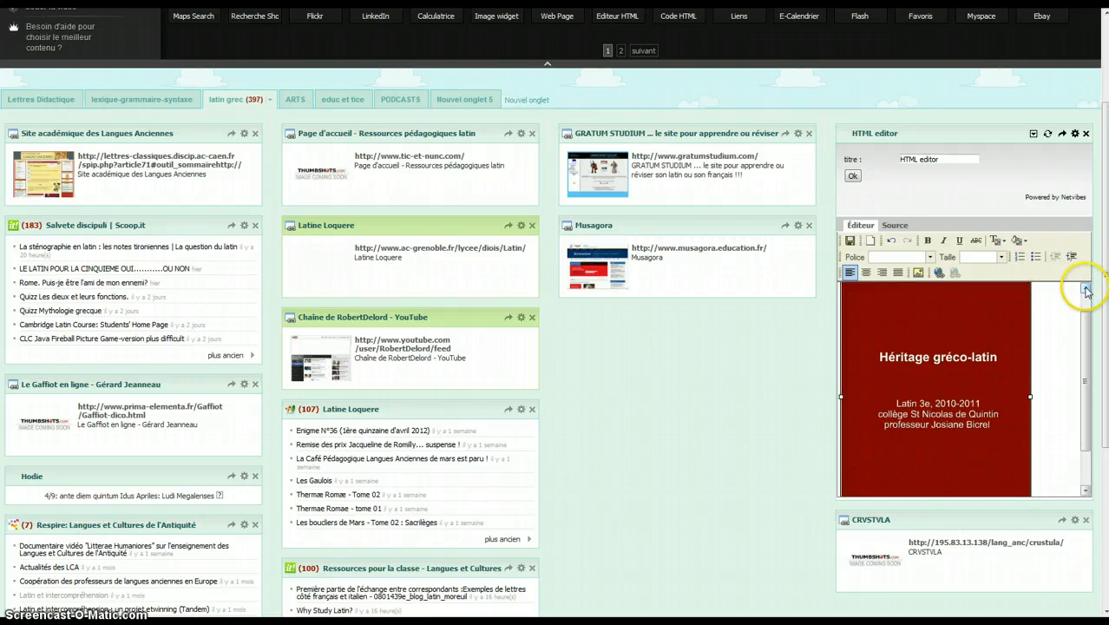
left_click(866, 273)
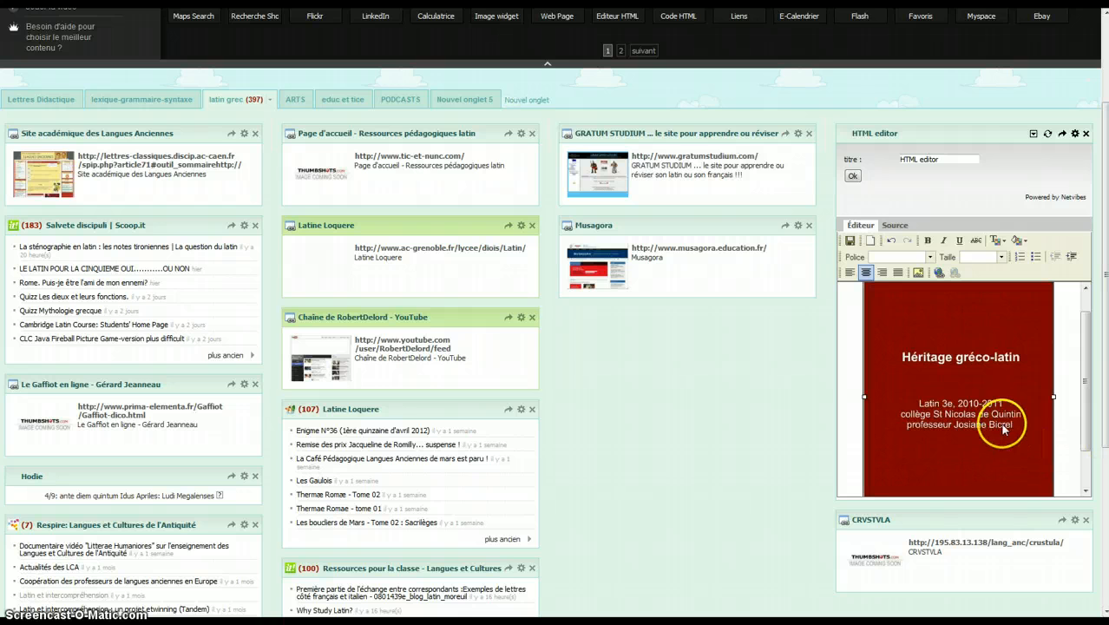
left_click(995, 379)
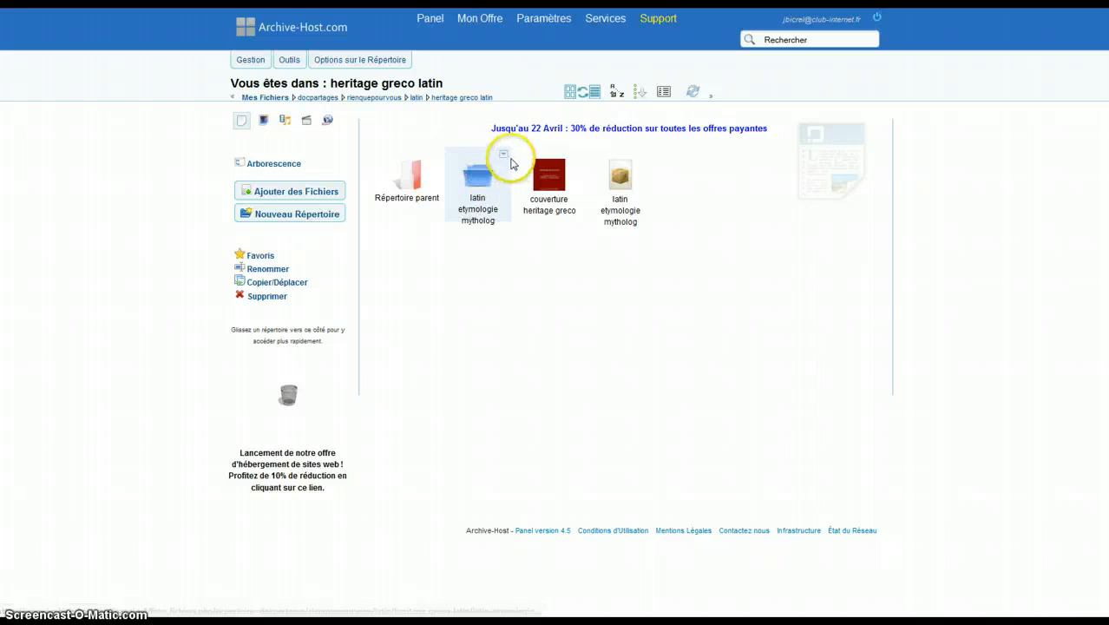
Step: Switch to Archive-Host and open the folder latin etymologie mythologie TICE inside heritage greco latin
left_click(504, 155)
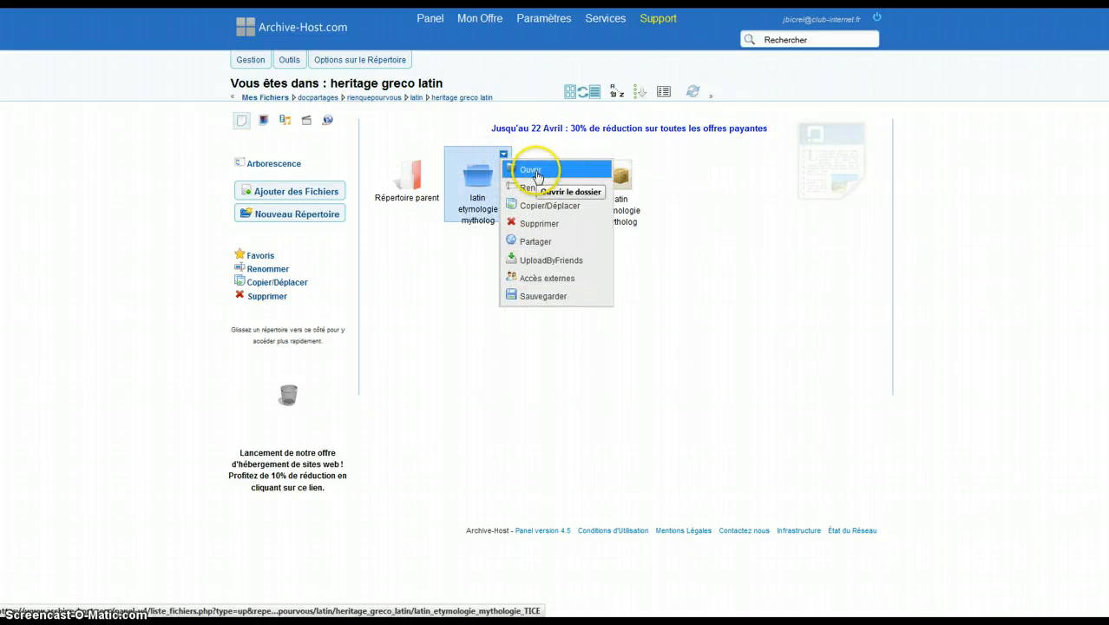
left_click(532, 172)
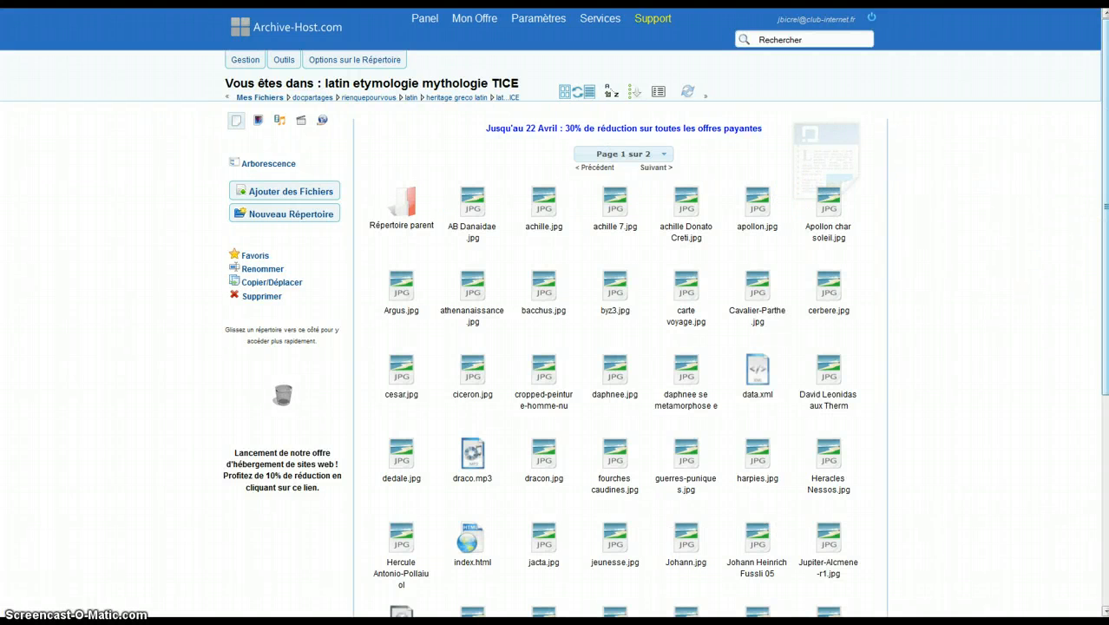
left_click_drag(1104, 126, 1104, 197)
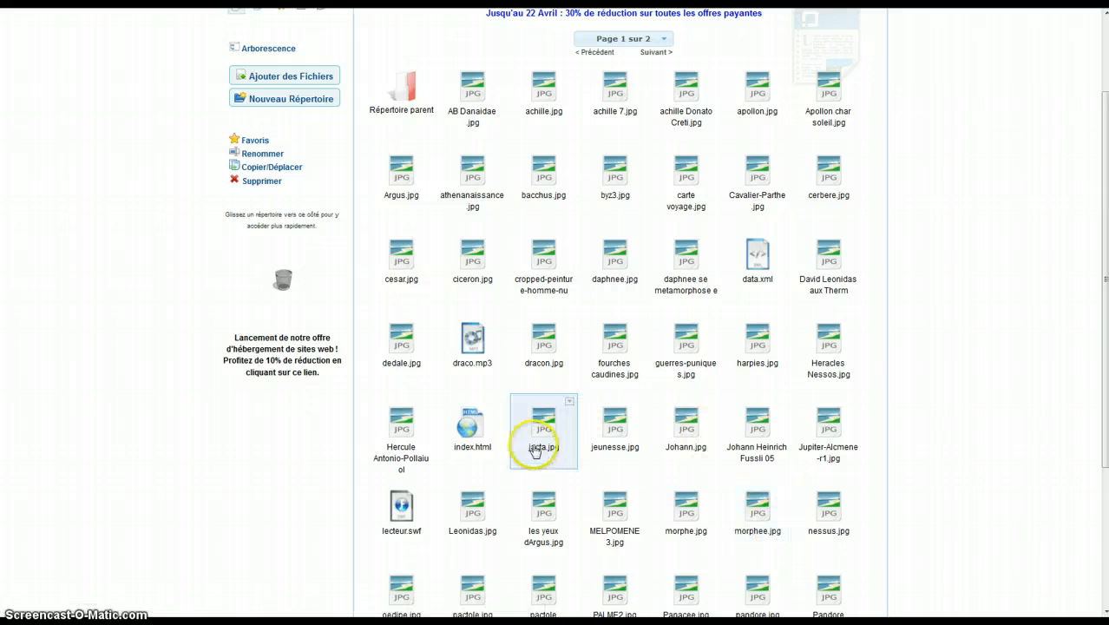
Step: Copy the principal permanent link of index.html and close its information and codes window
left_click(497, 401)
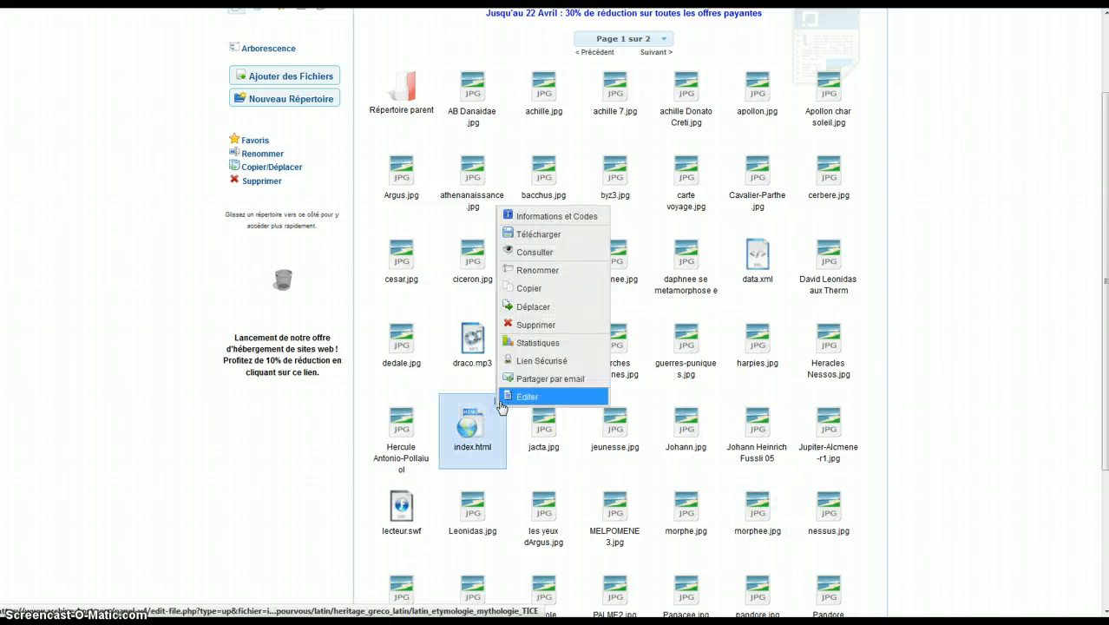
left_click(574, 216)
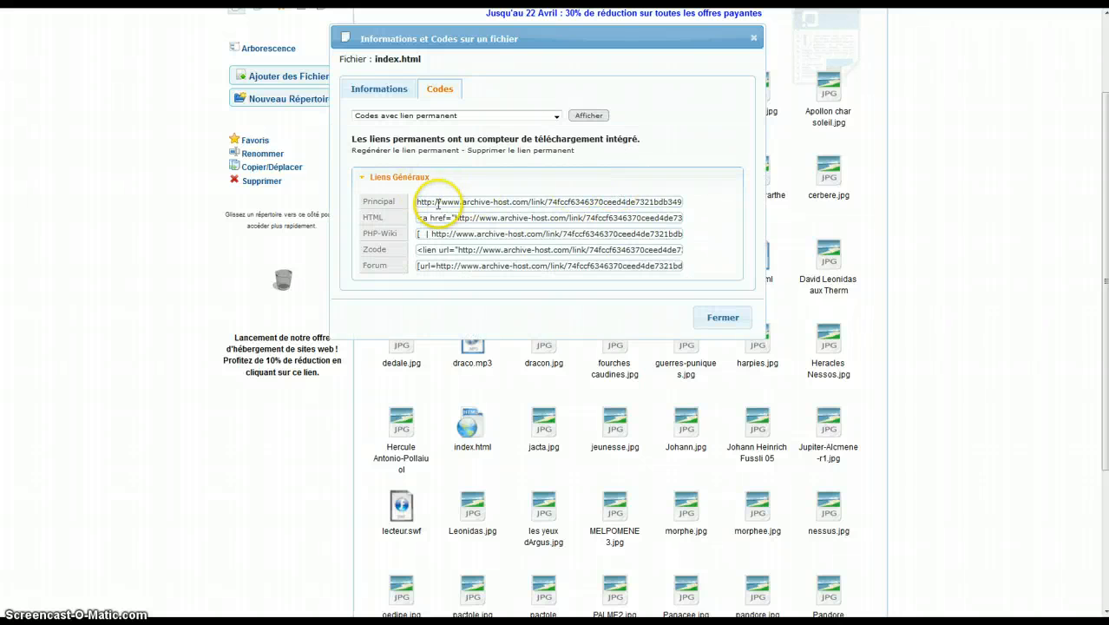
left_click(419, 201)
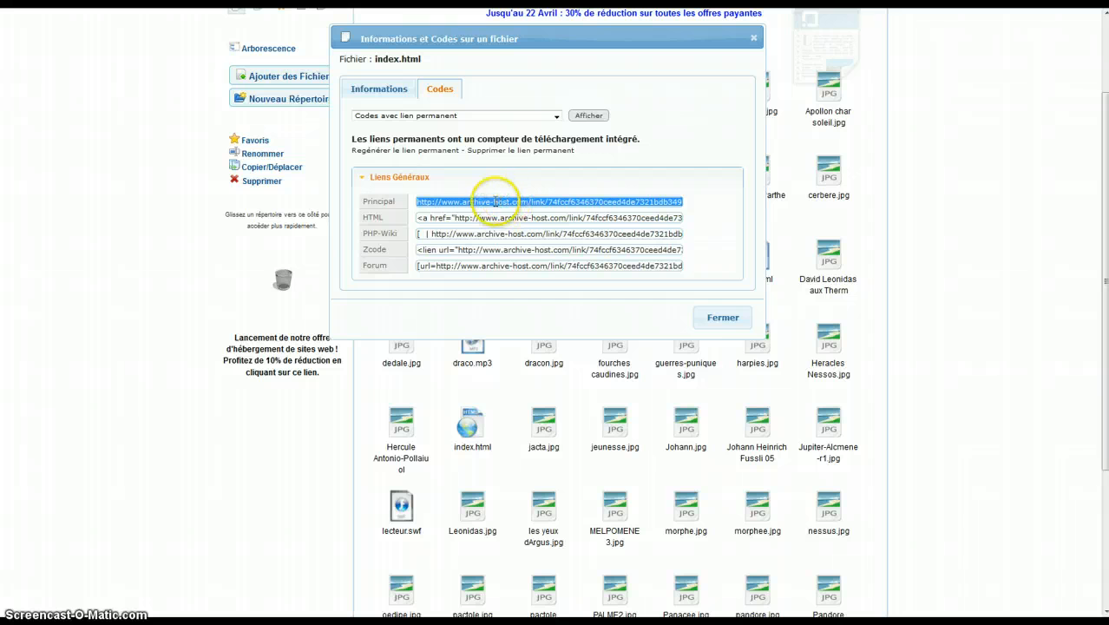
right_click(498, 201)
left_click(530, 246)
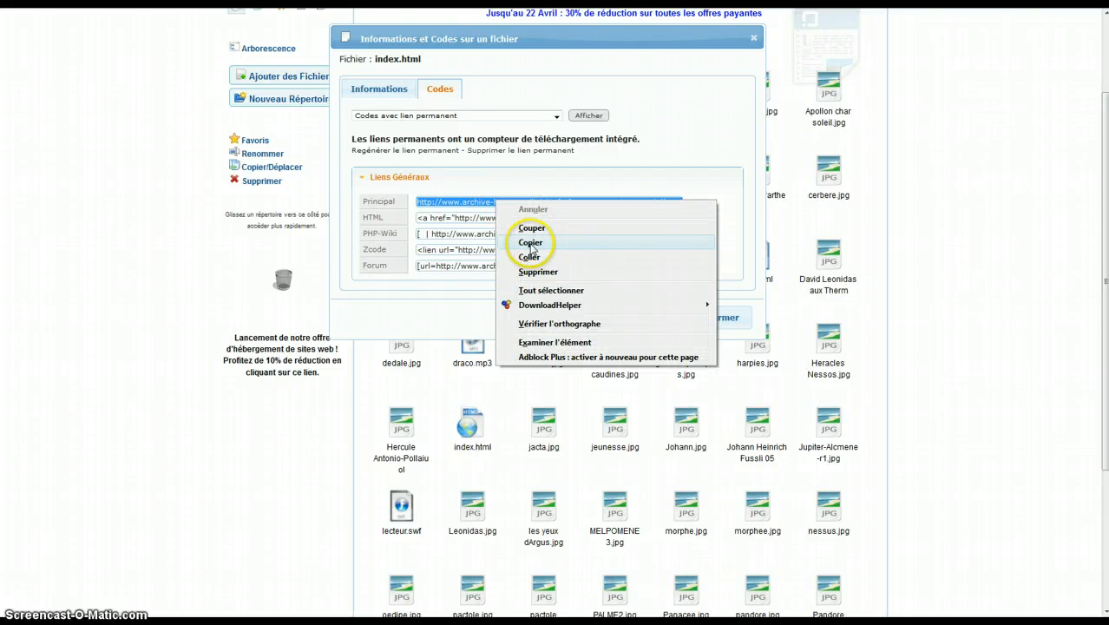
left_click(721, 320)
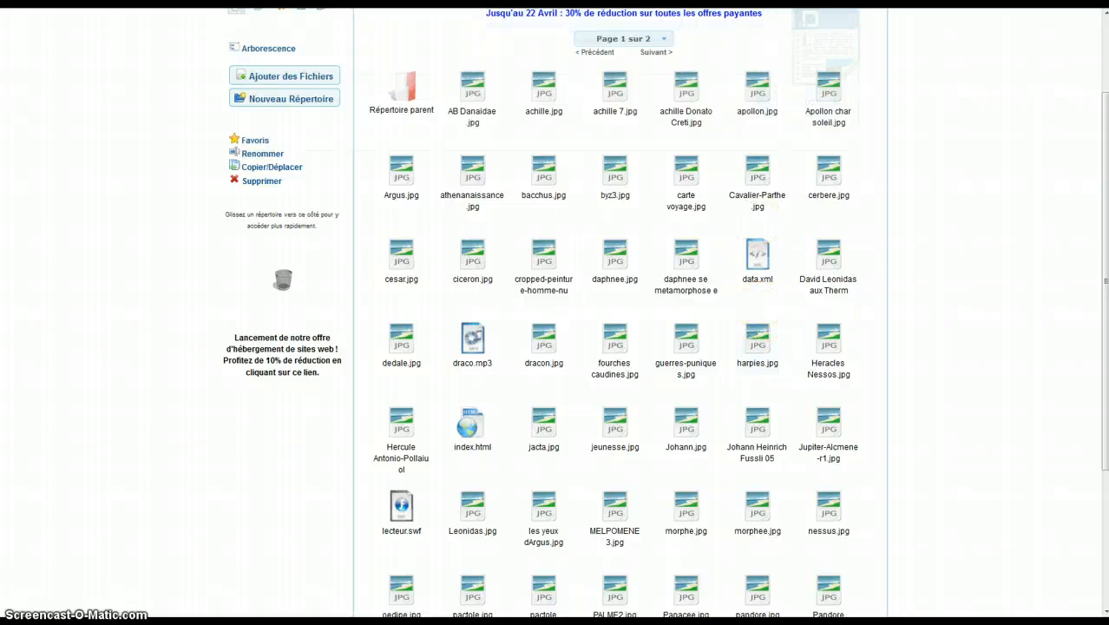
Step: Switch back to Netvibes, start adding a hyperlink to the cover image and paste the copied index.html link as its URL
key("ctrl+Tab")
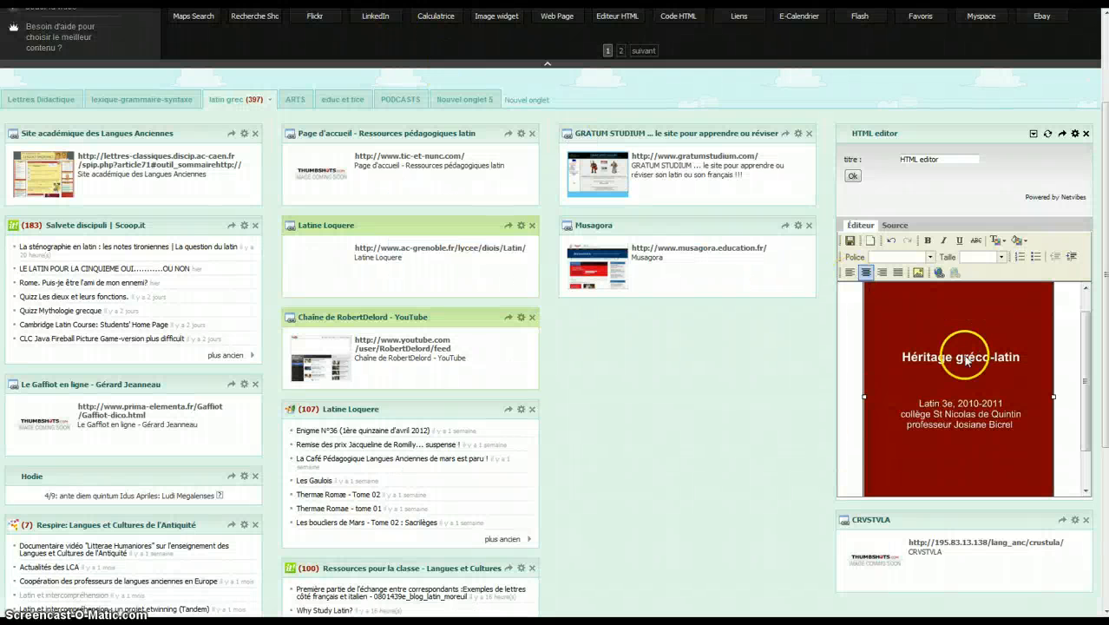
left_click(971, 385)
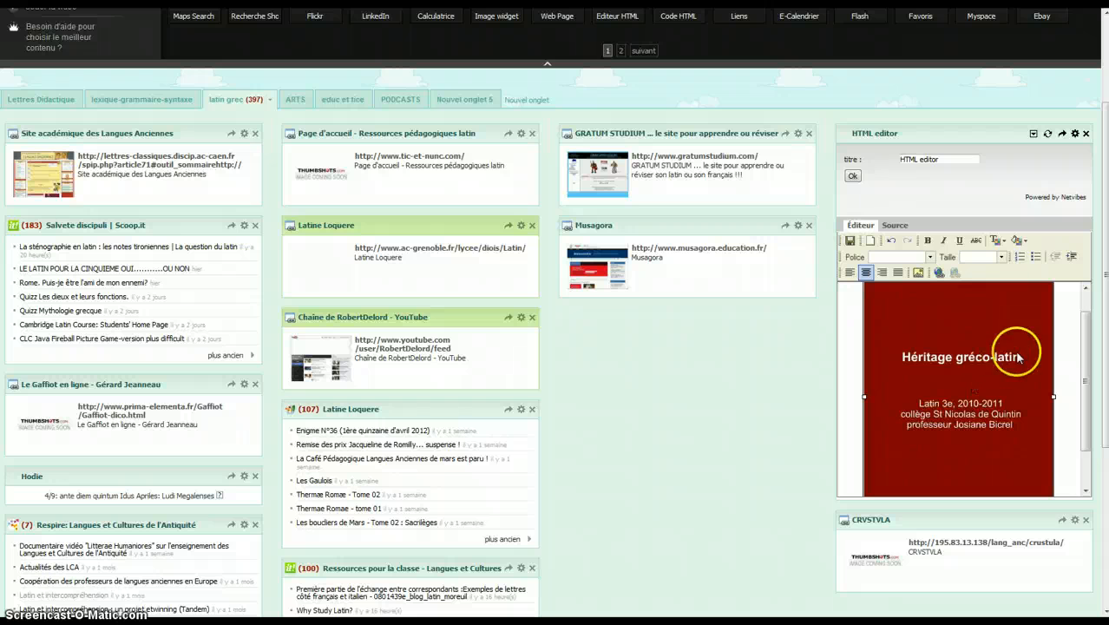
left_click(939, 274)
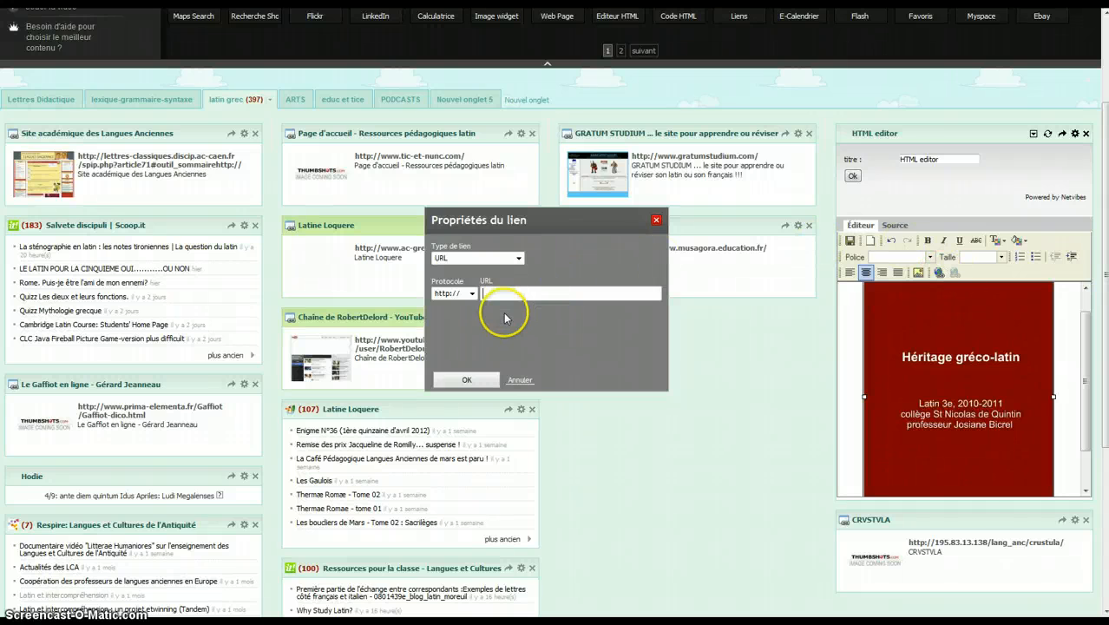
right_click(490, 295)
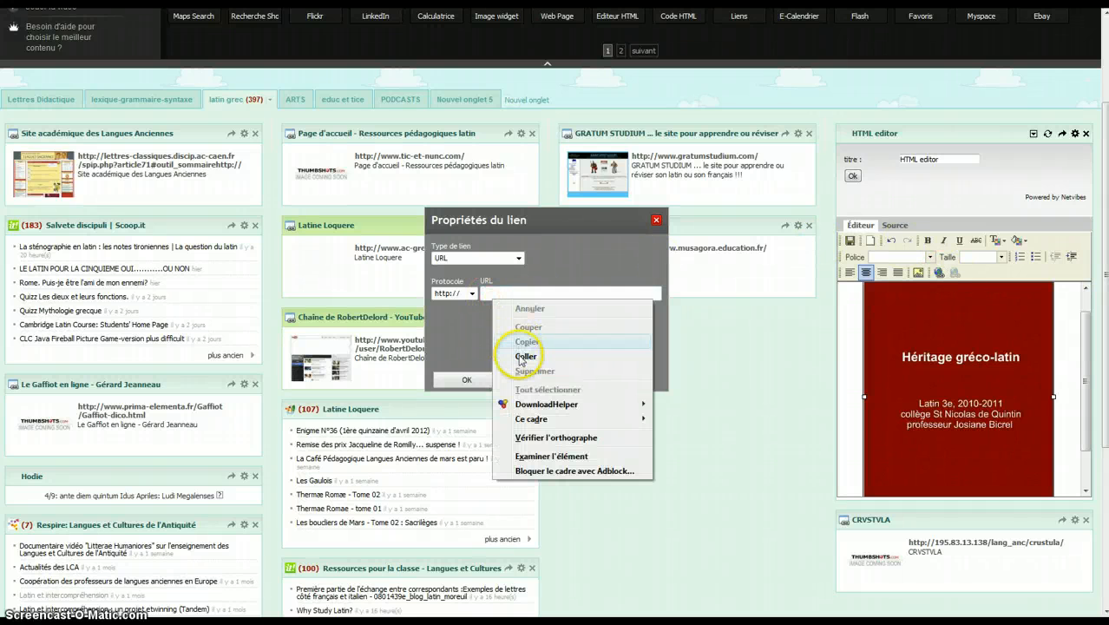
left_click(521, 357)
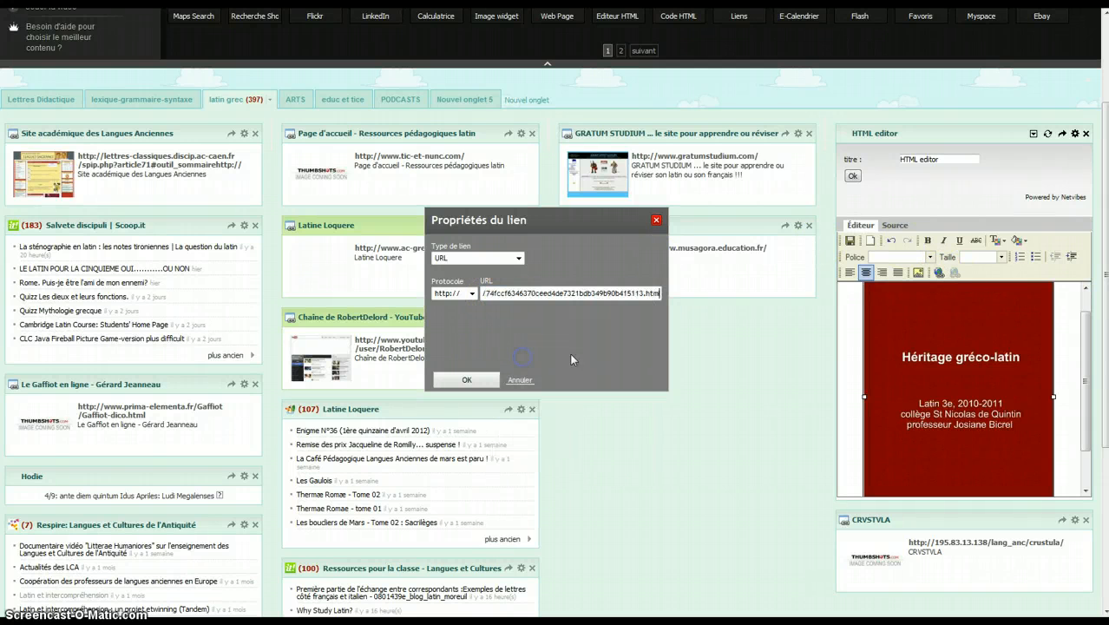
left_click(522, 291)
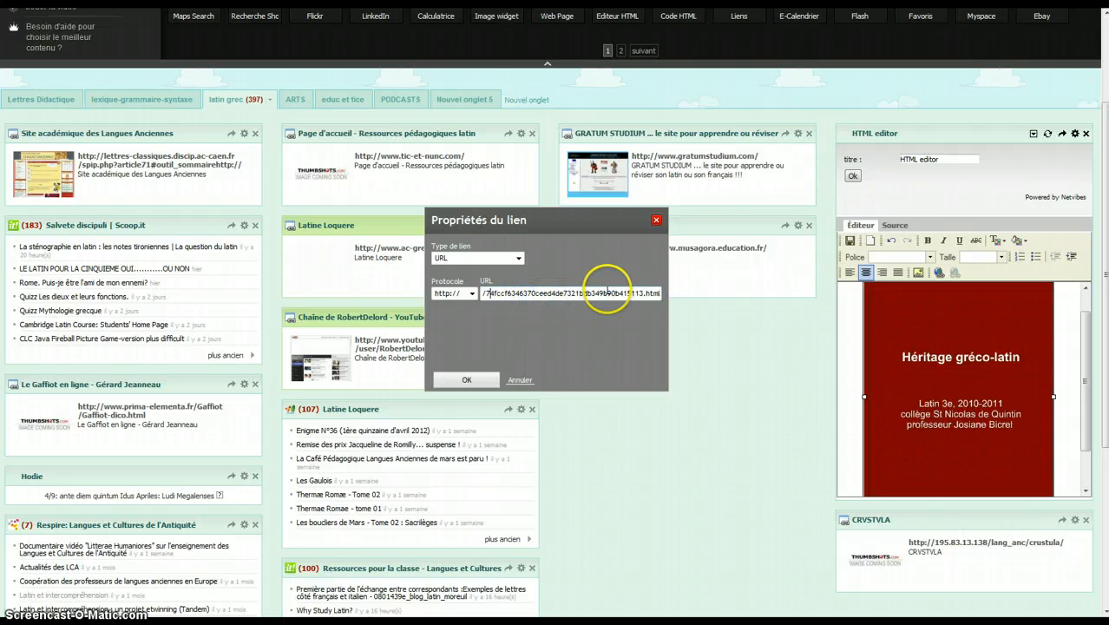
key("Left")
key("Left")
key("Left")
key("Left")
key("Left")
key("Left")
key("Left")
key("Left")
key("Left")
key("Left")
key("Left")
key("Left")
key("Left")
key("Left")
key("Left")
key("Left")
key("Left")
key("Left")
key("Left")
key("Left")
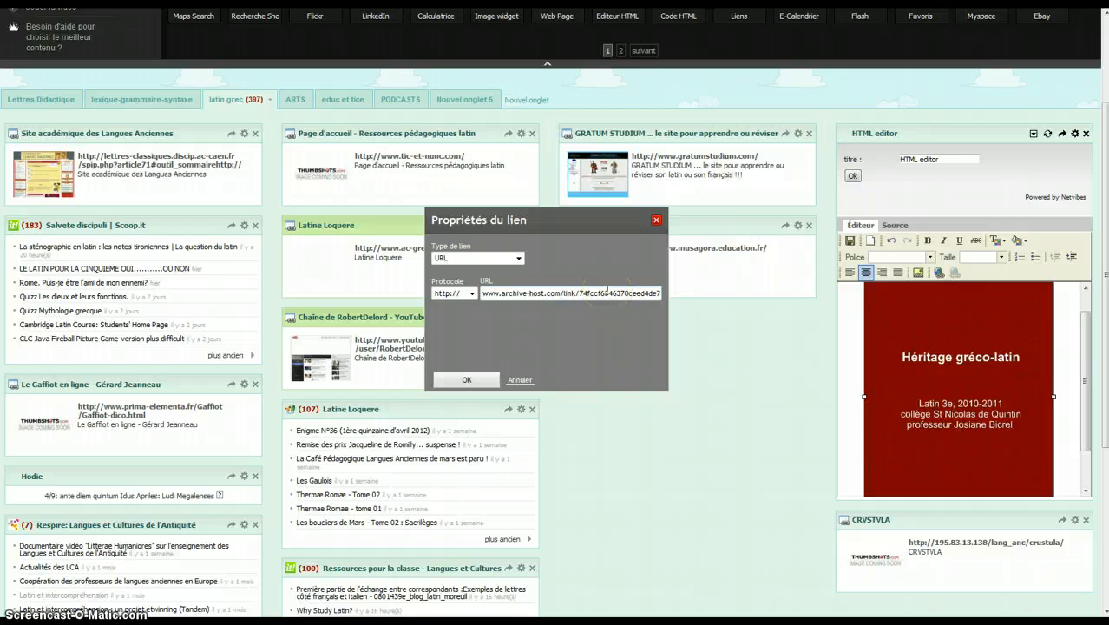
key("End")
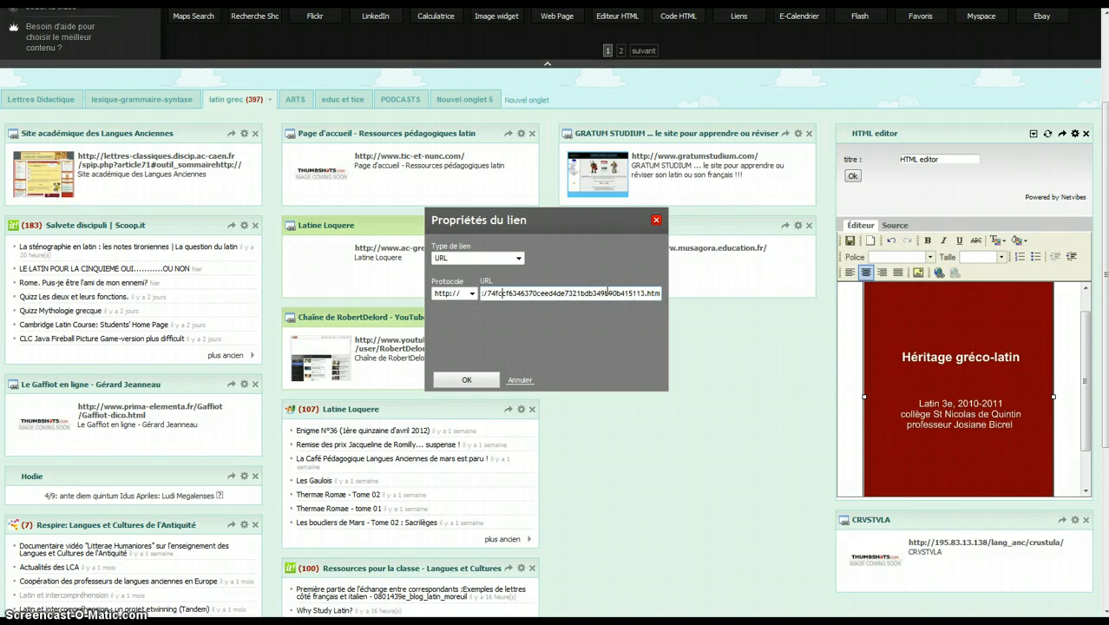
Step: Check the start of the pasted Archive-Host address and apply it as the cover image's hyperlink
key("Home")
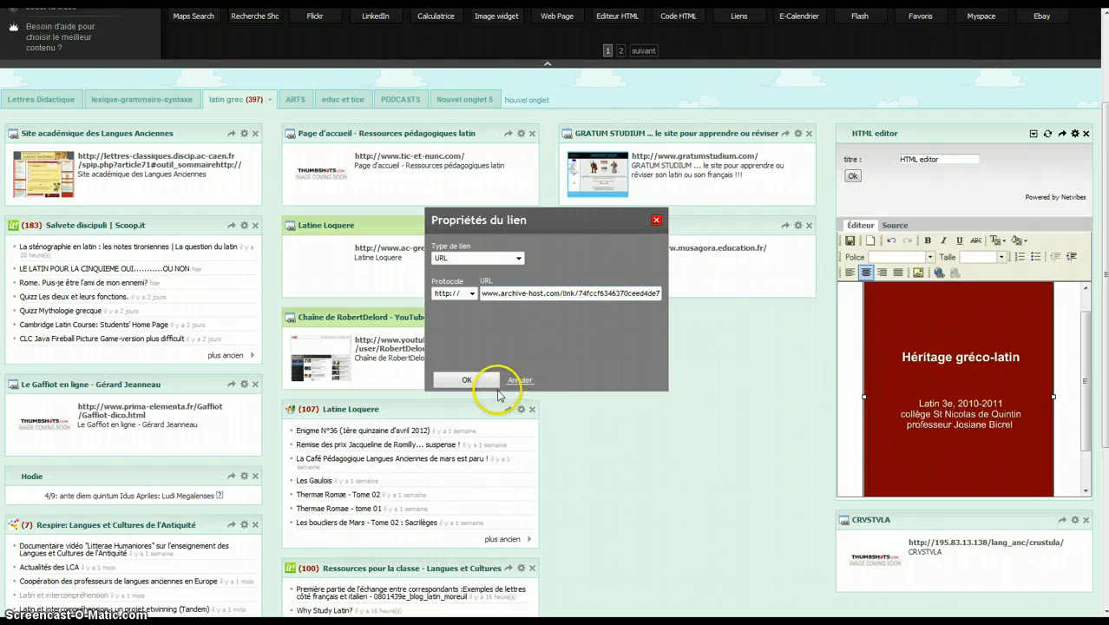
left_click(466, 384)
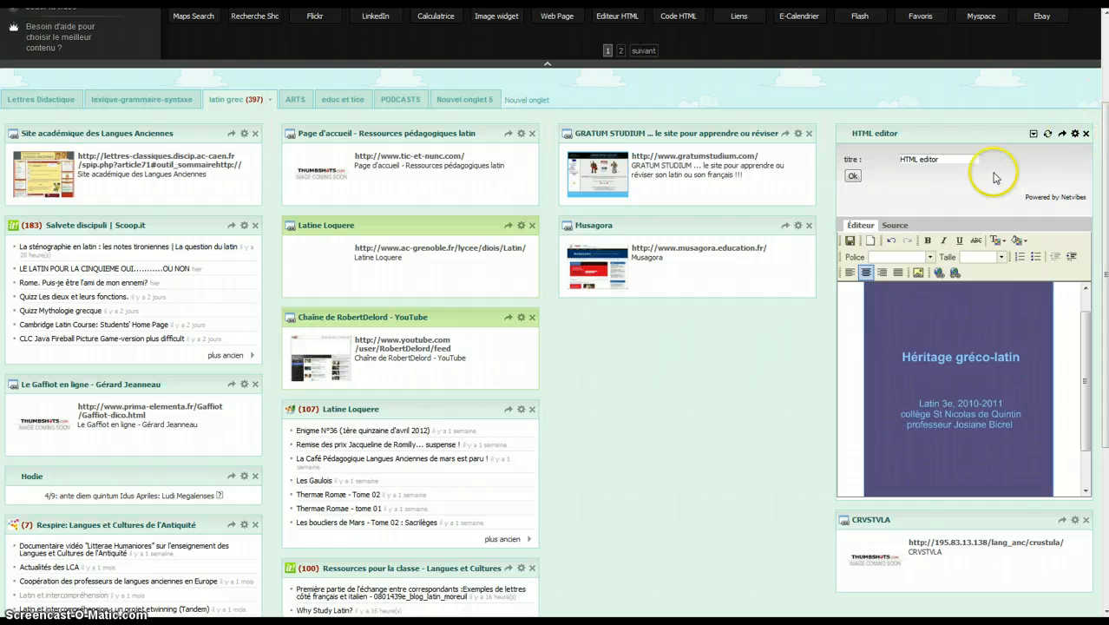
Step: Set the HTML editor widget's title to didapage latin and validate its settings, keeping the linked cover image
left_click(882, 163)
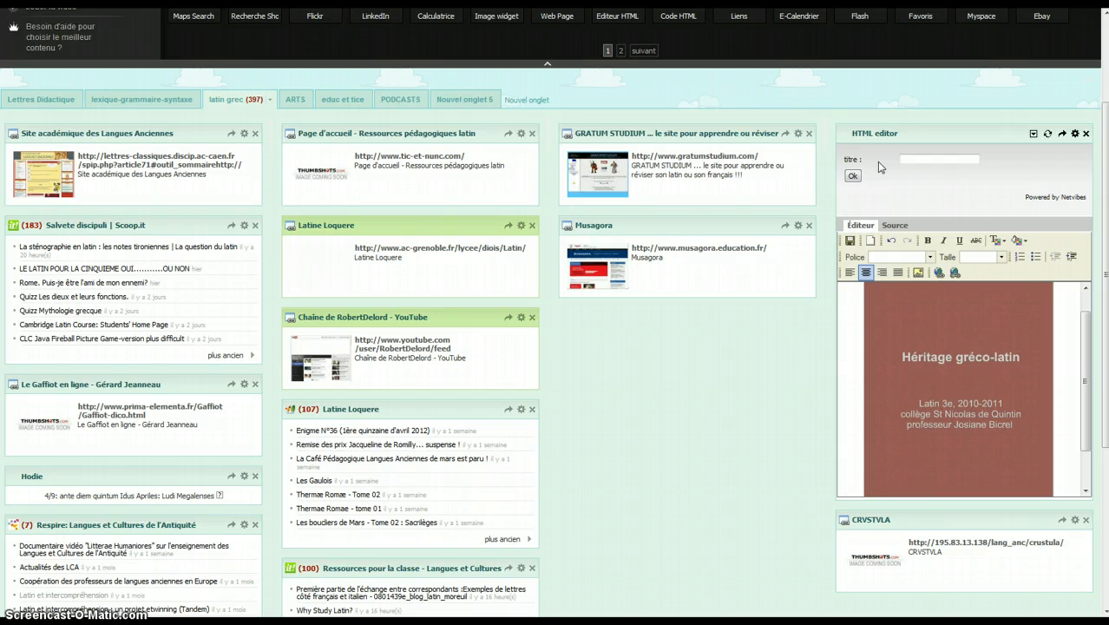
type("didapage latin")
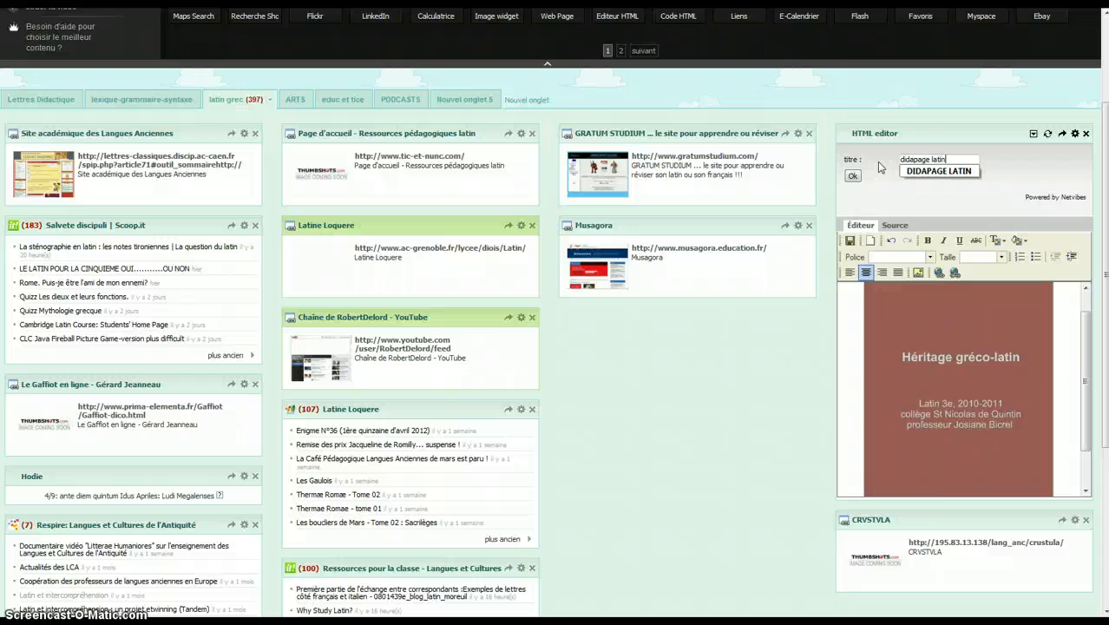
left_click(1103, 169)
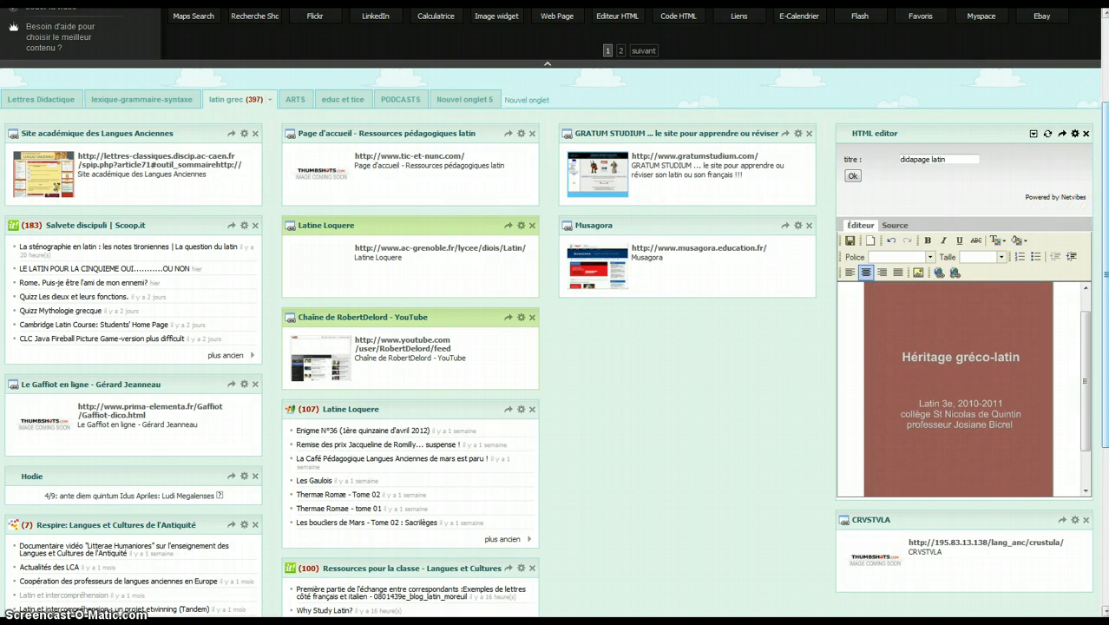
left_click_drag(1084, 343, 1084, 400)
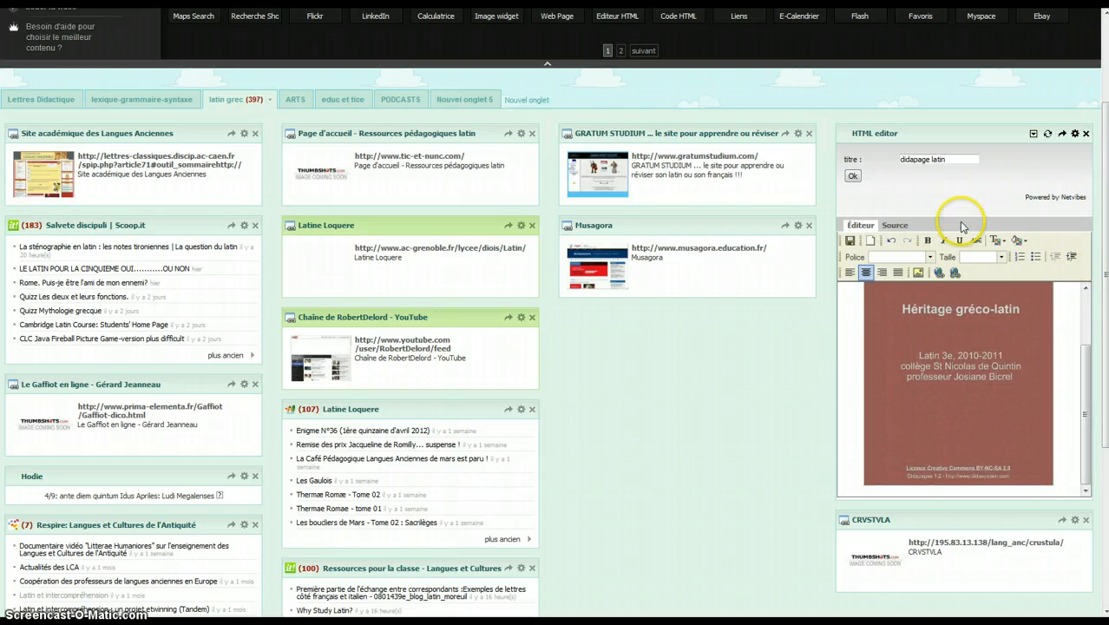
left_click(853, 176)
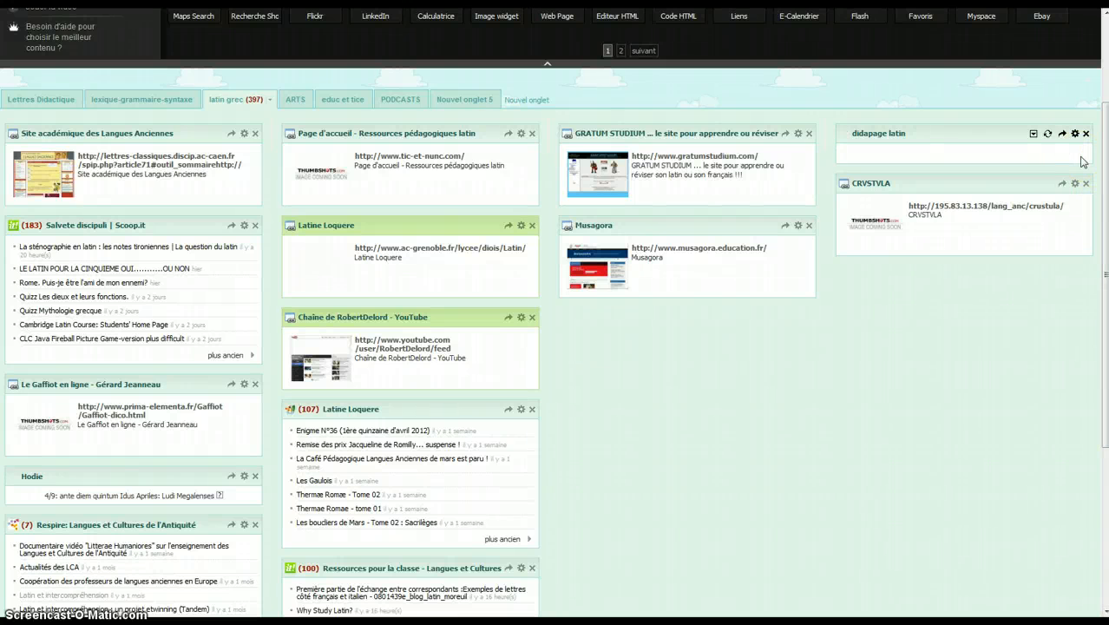
Step: Refresh the didapage latin widget and close the essential widgets catalogue above the page
left_click(1047, 134)
left_click(1101, 168)
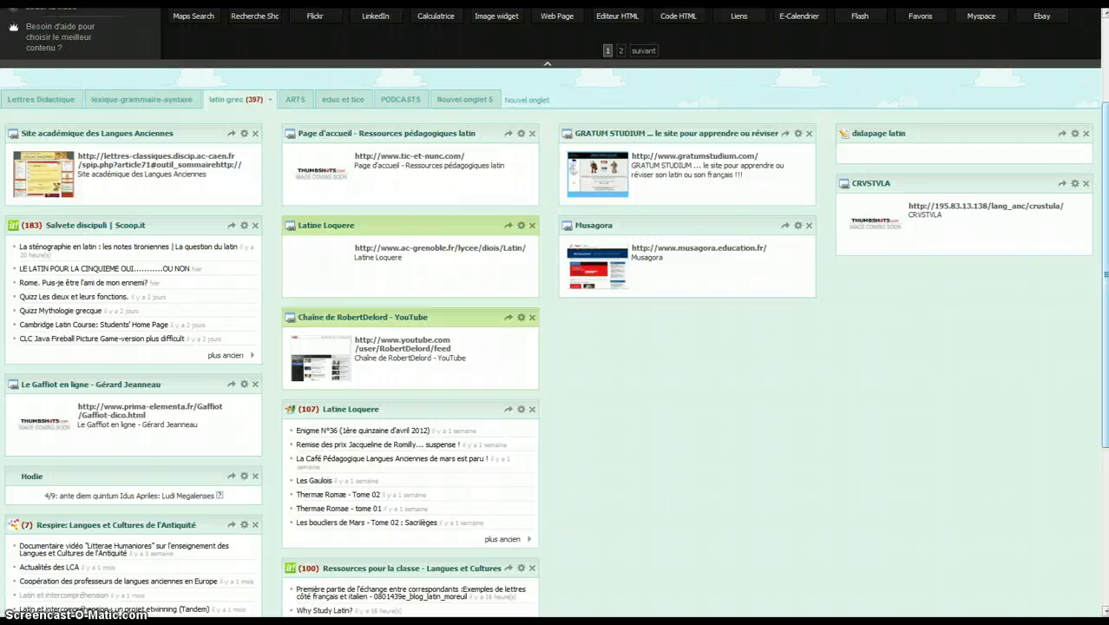
left_click_drag(1106, 171, 1106, 85)
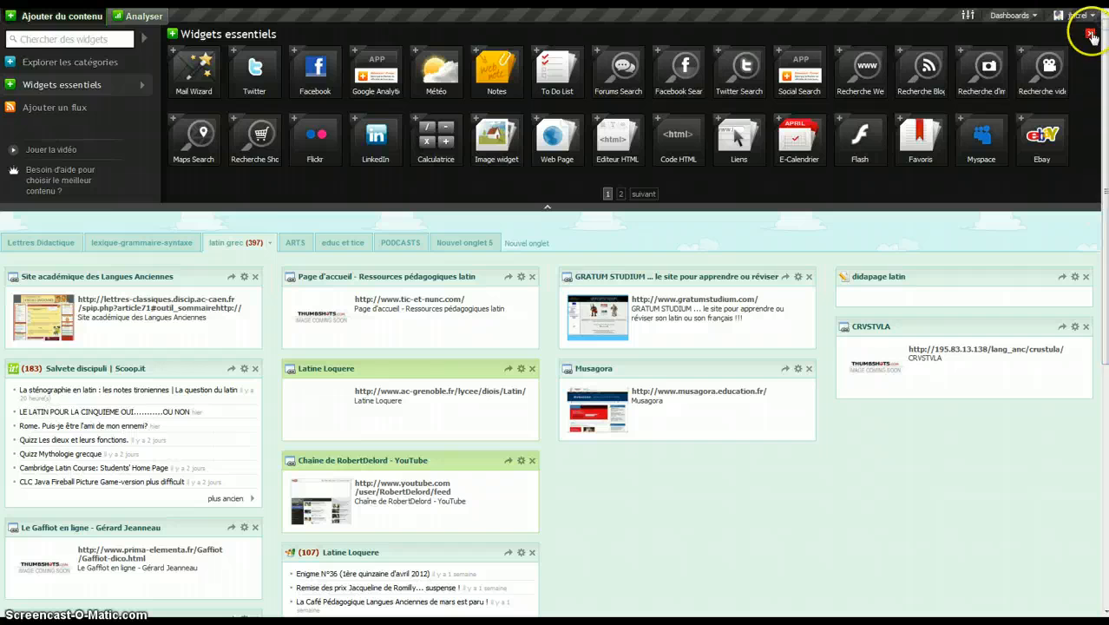
left_click(1091, 32)
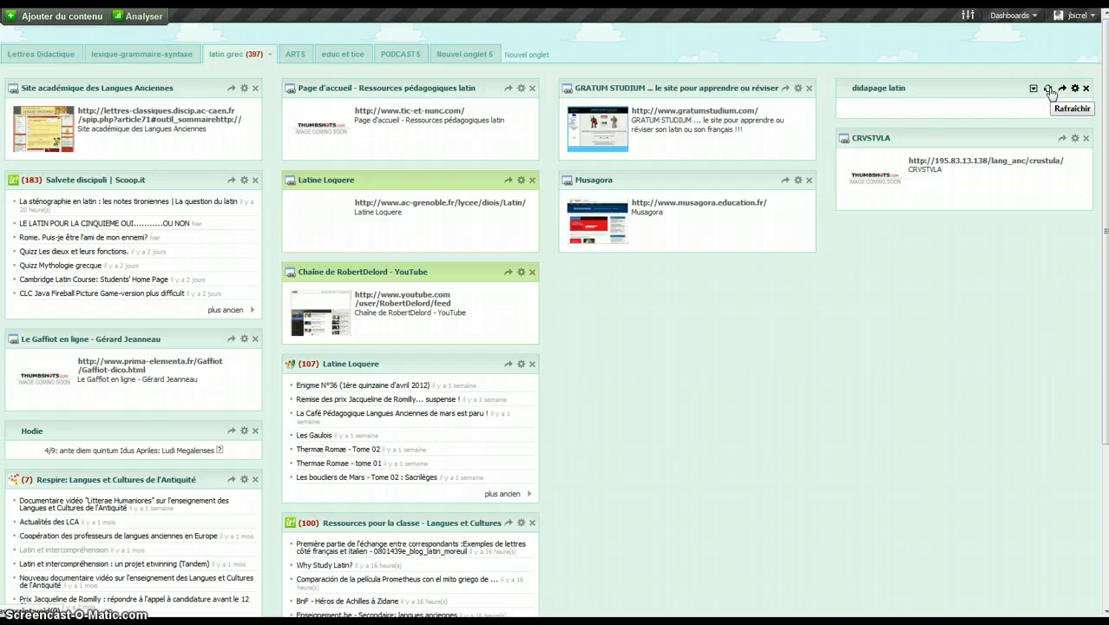
Step: Refresh the didapage latin widget again, and reload the latin grec page by visiting Lettres Didactique and returning
left_click(1048, 90)
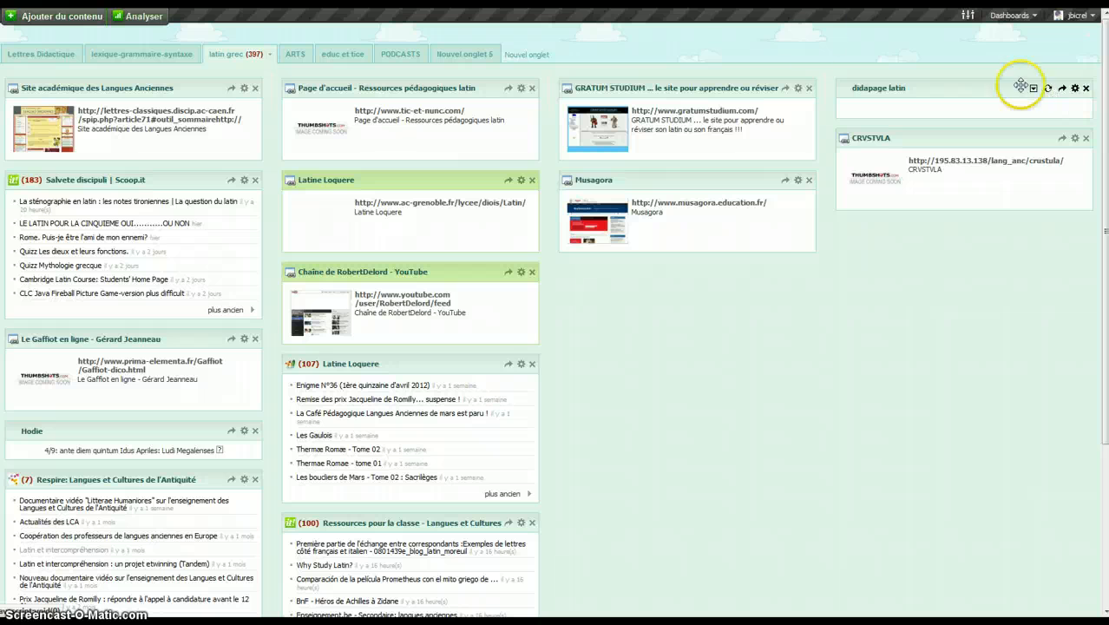
left_click(42, 57)
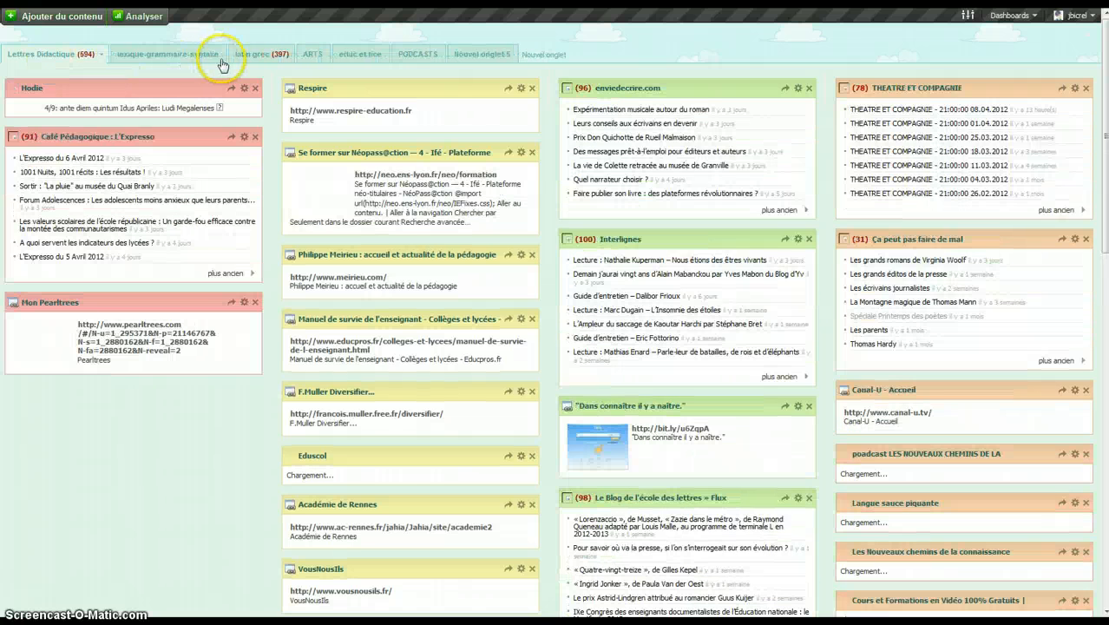
left_click(253, 55)
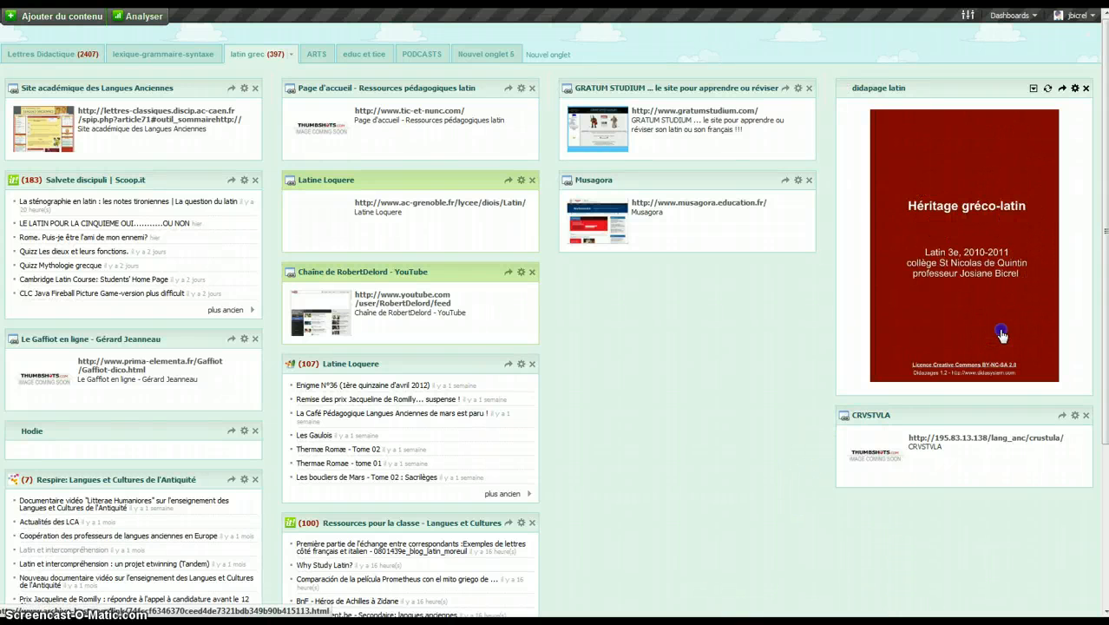
Step: Test the cover image's link by opening the Héritage gréco-latin book and turning its cover
left_click(1001, 332)
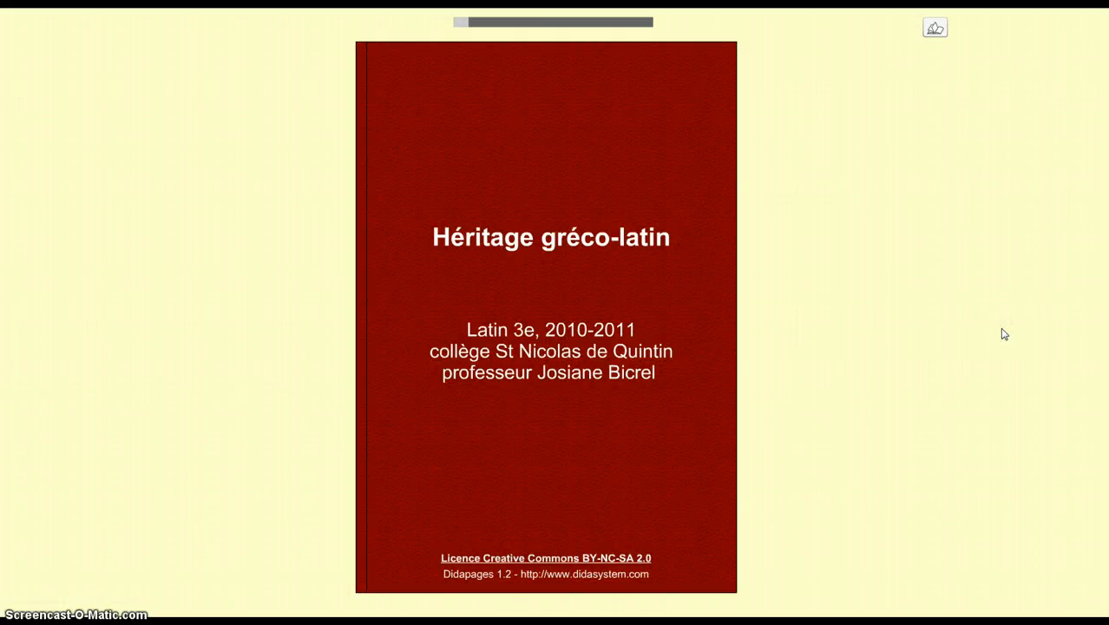
left_click(697, 576)
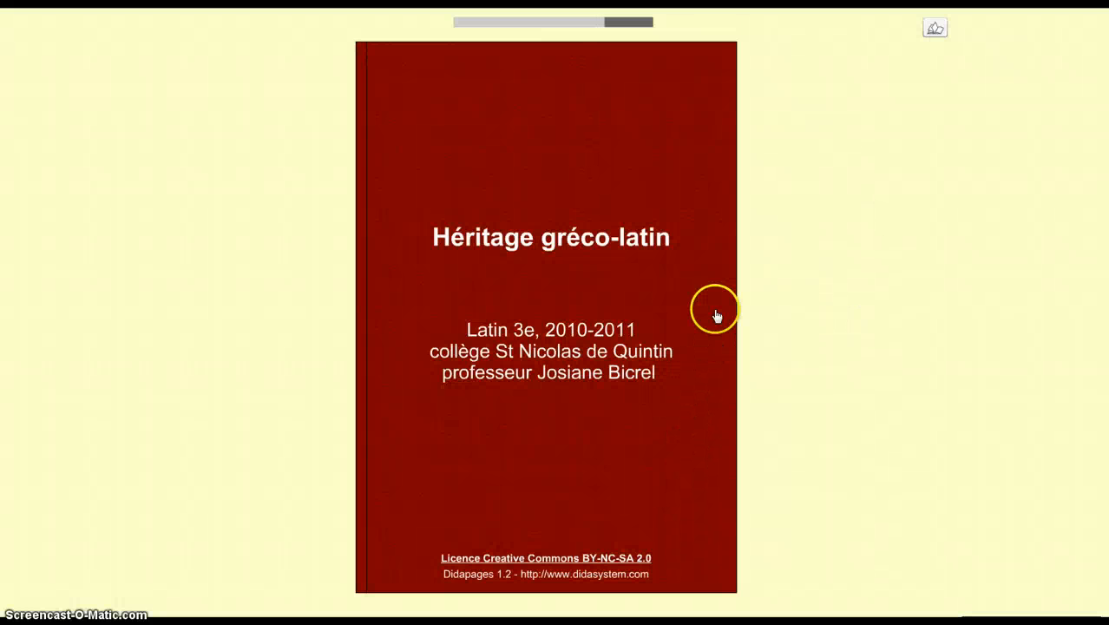
left_click(716, 301)
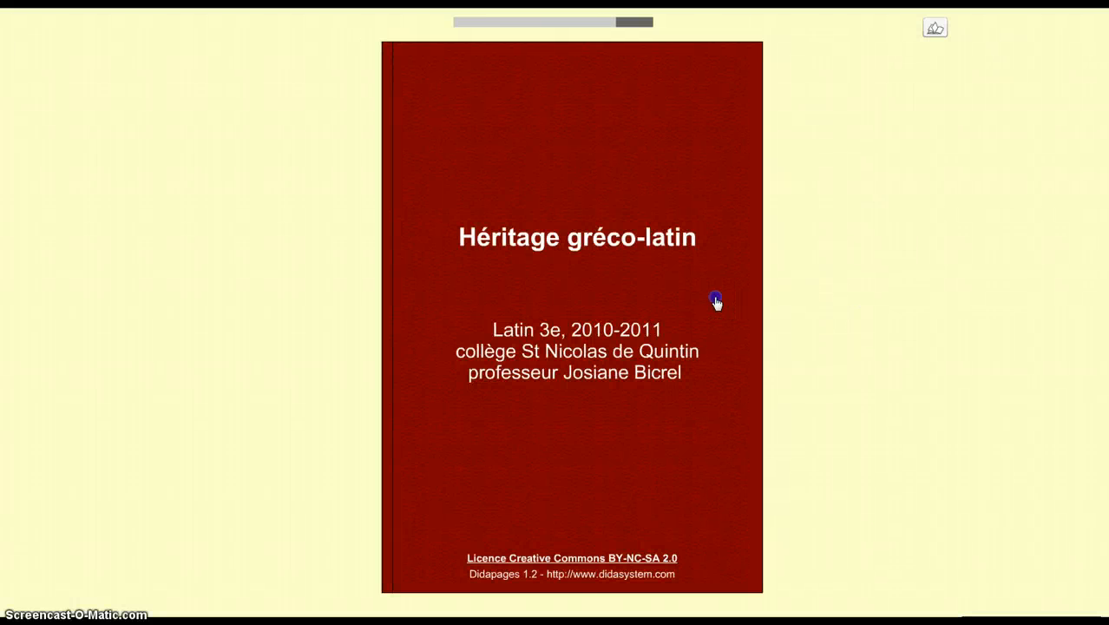